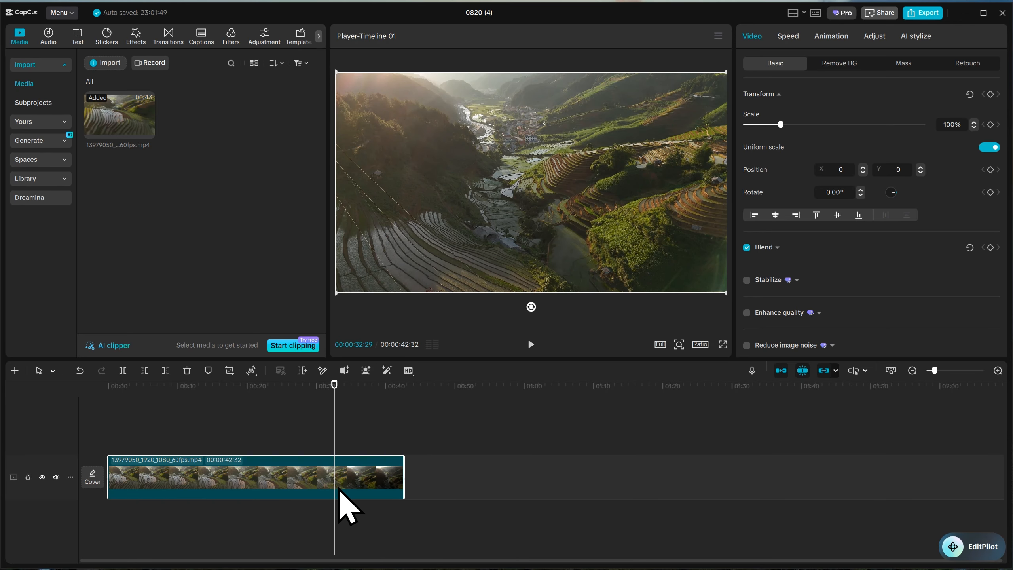
Split the video clip at 00:00:32:29 and delete the part after the cut
key(ctrl+b)
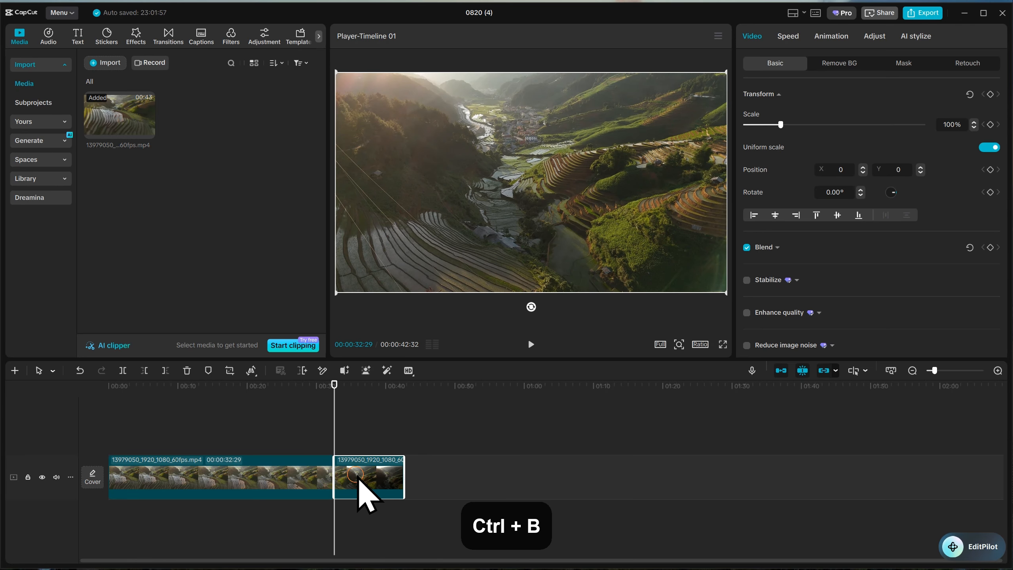
key(Delete)
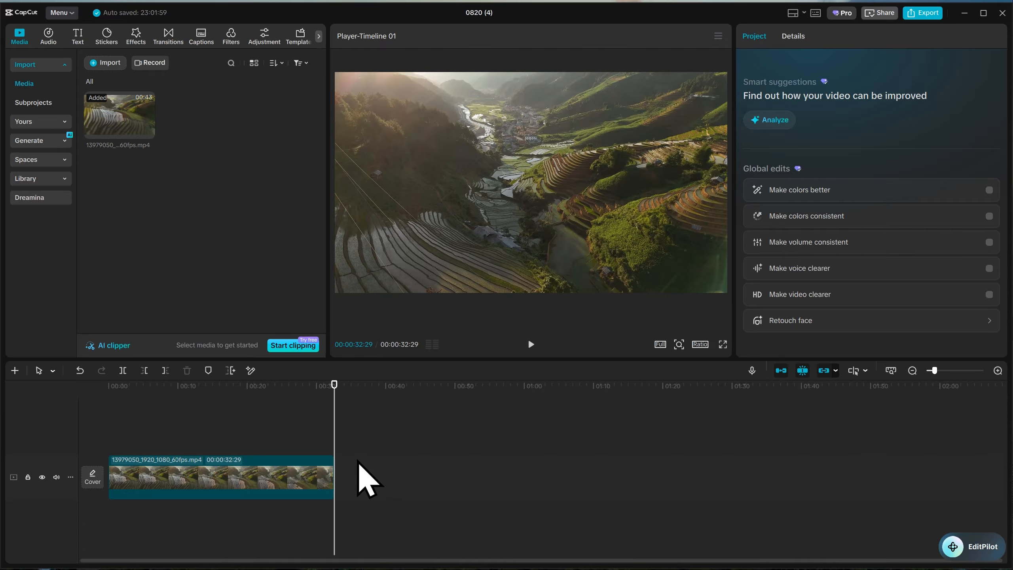
Add a square shape at 00:00:01:31 above the video and extend its clip to about 16 seconds on the timeline
click(120, 477)
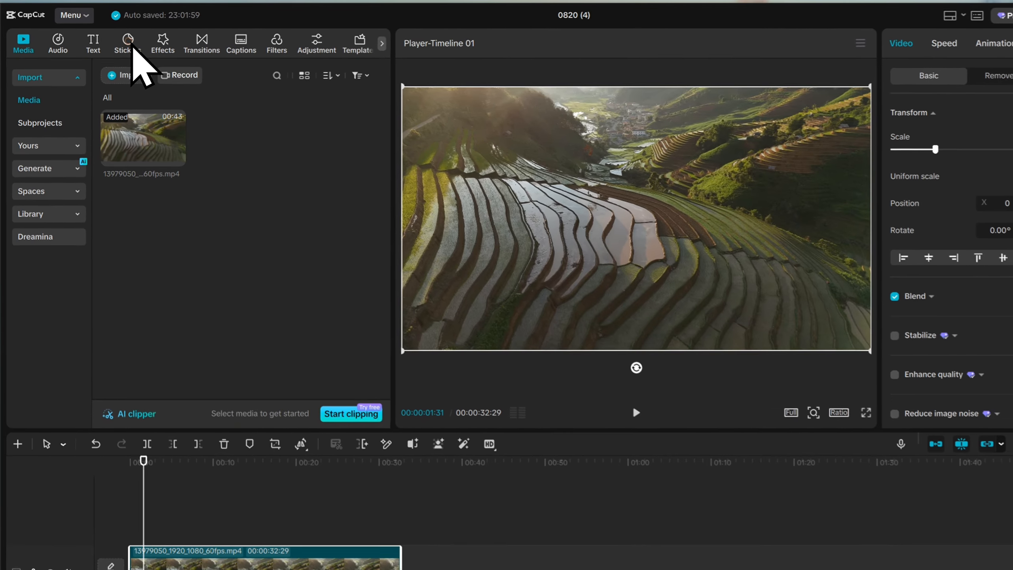
click(111, 42)
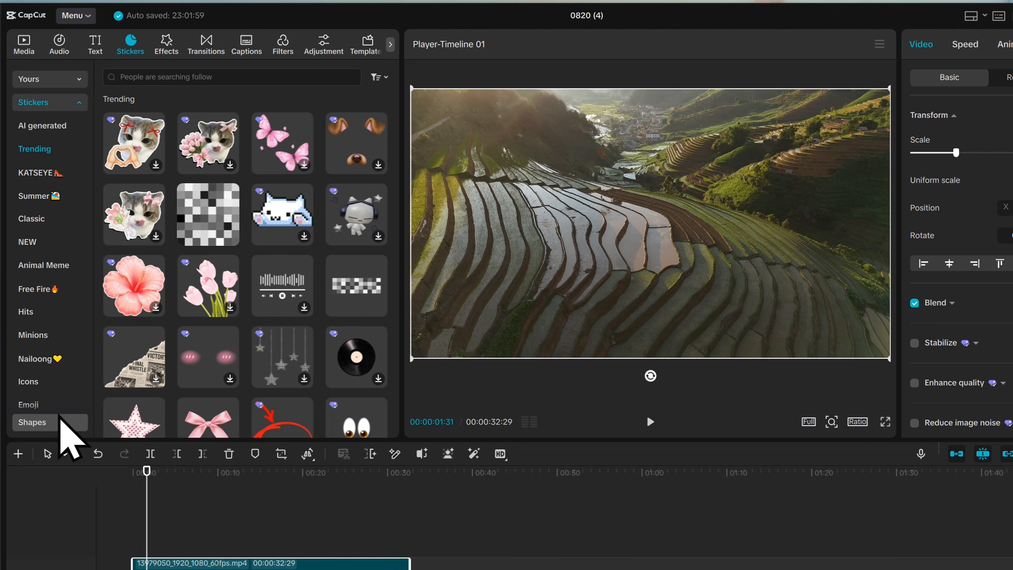
click(57, 422)
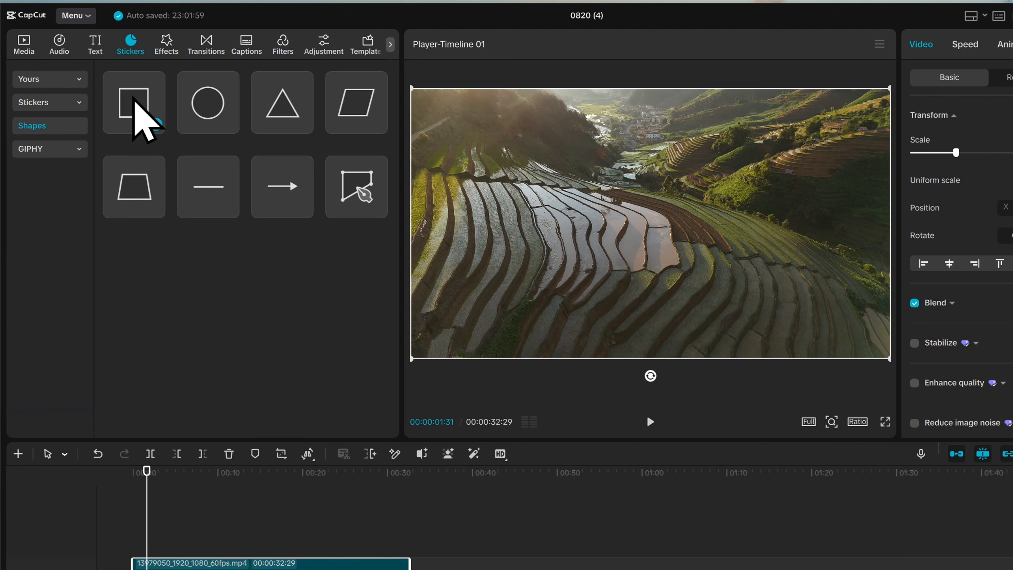
click(140, 113)
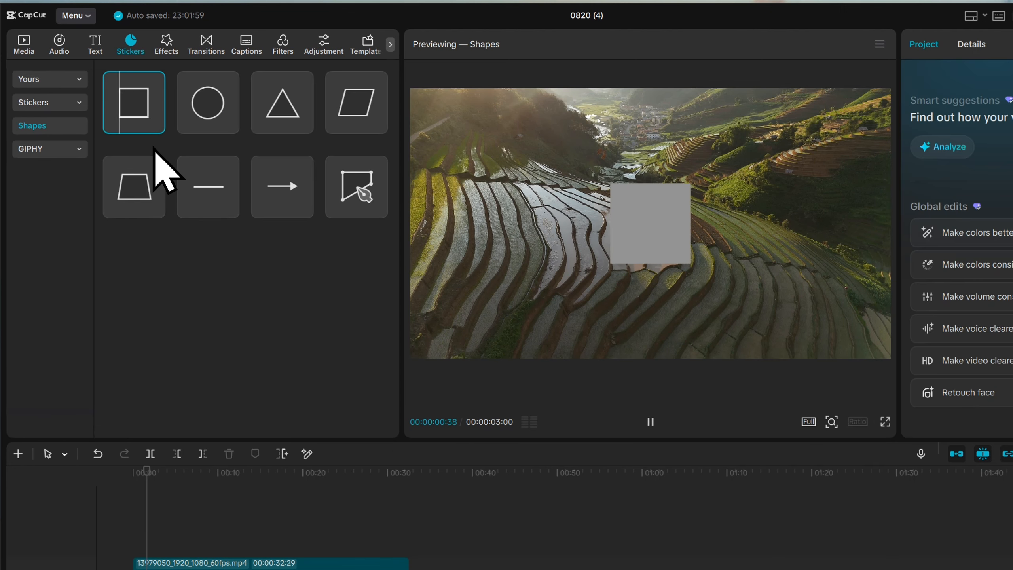
click(156, 125)
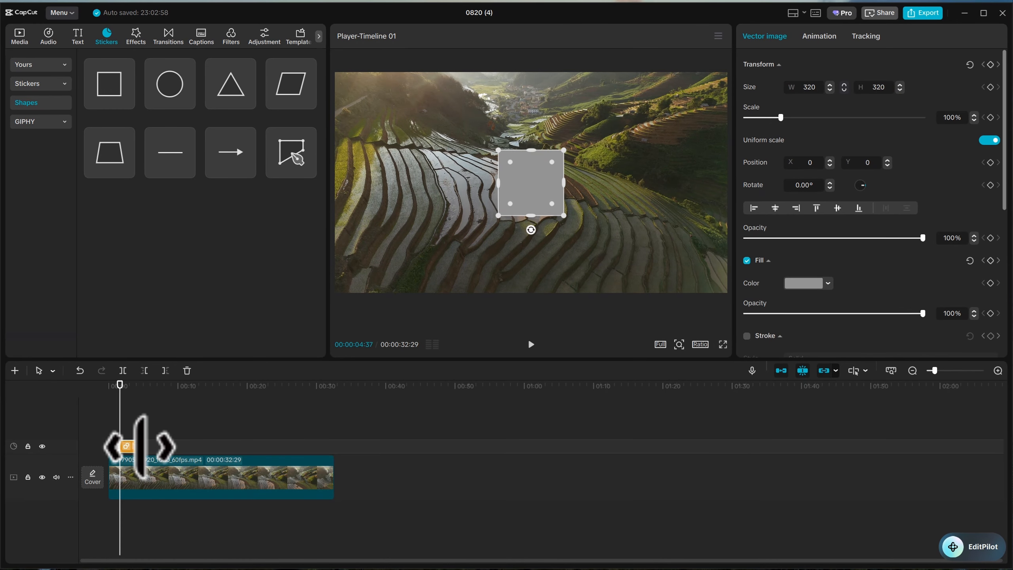
drag(141, 446, 220, 444)
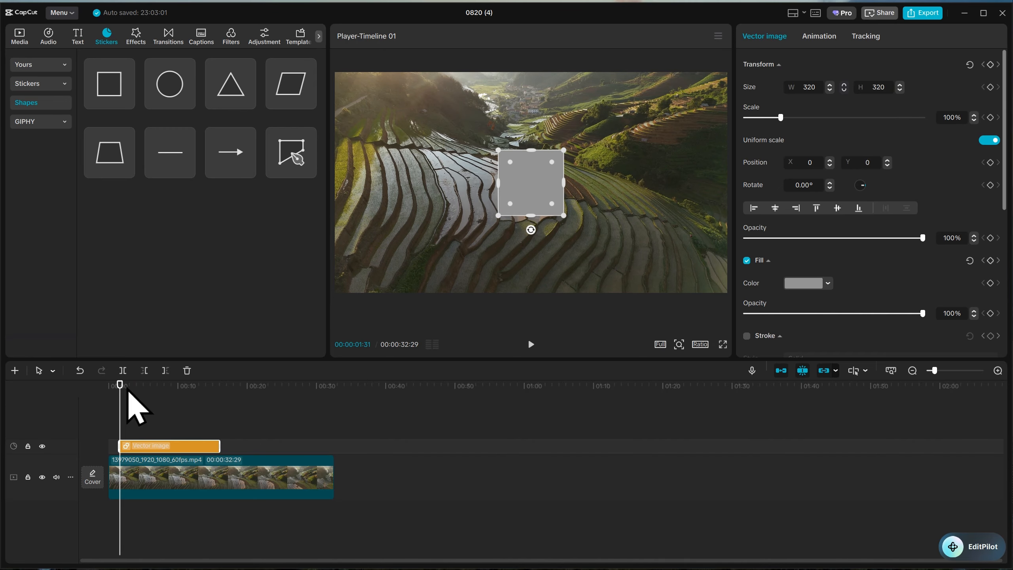
Stretch the square into a full-width bar about 1934 wide and 115 high, and set its overall opacity to 80%
drag(566, 183, 731, 175)
drag(526, 225, 526, 204)
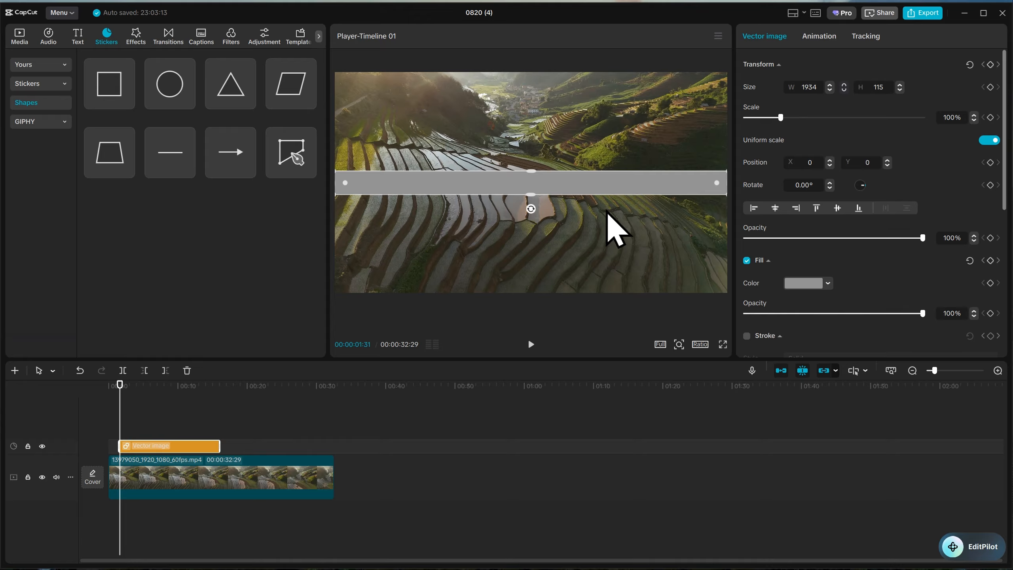
drag(924, 244, 852, 252)
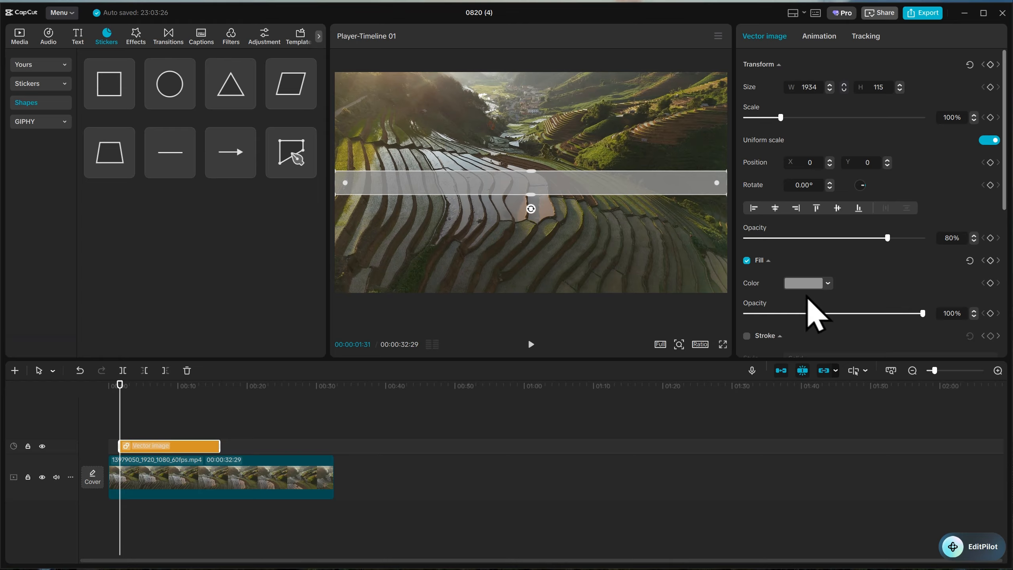
Fill the bar with solid blue 0C68E1 and move it to the lower part of the frame, at about Y -801
click(815, 286)
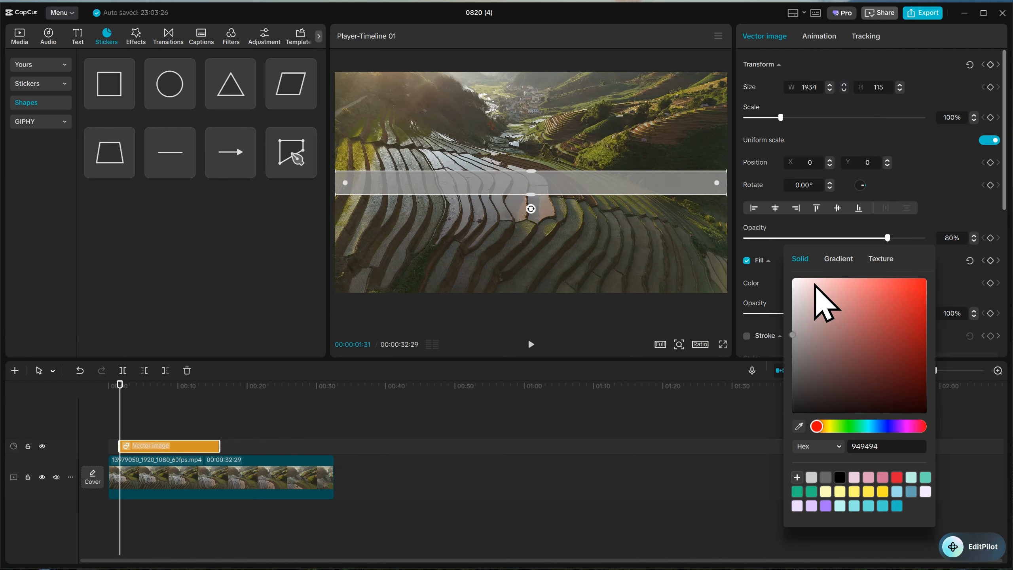
click(888, 426)
click(918, 294)
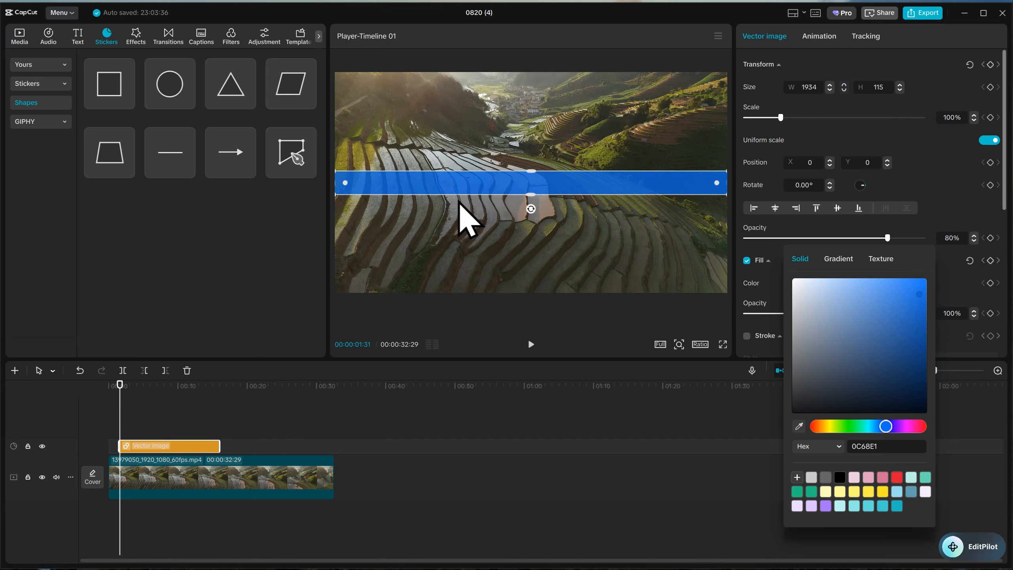
drag(540, 183, 529, 266)
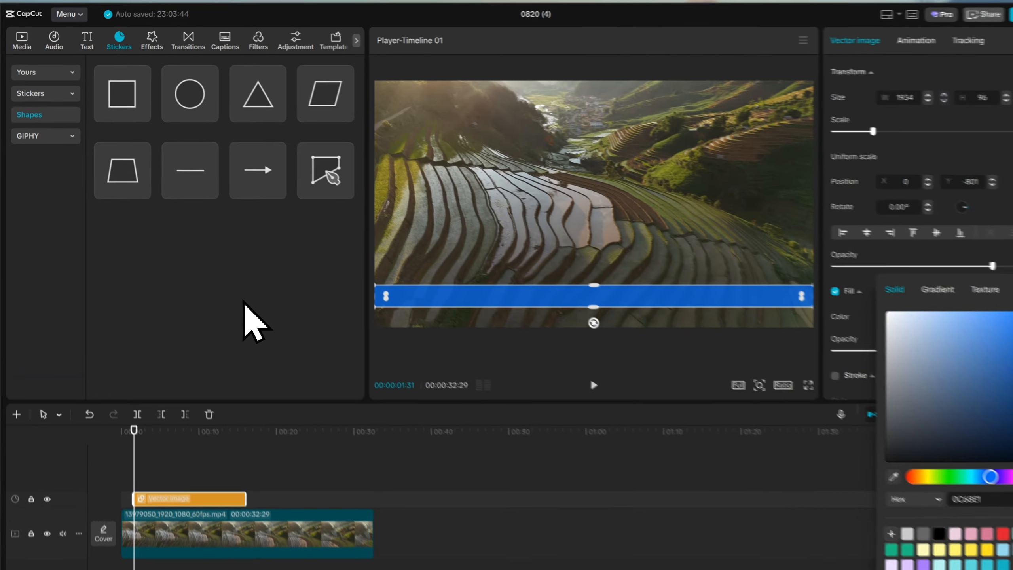
click(218, 276)
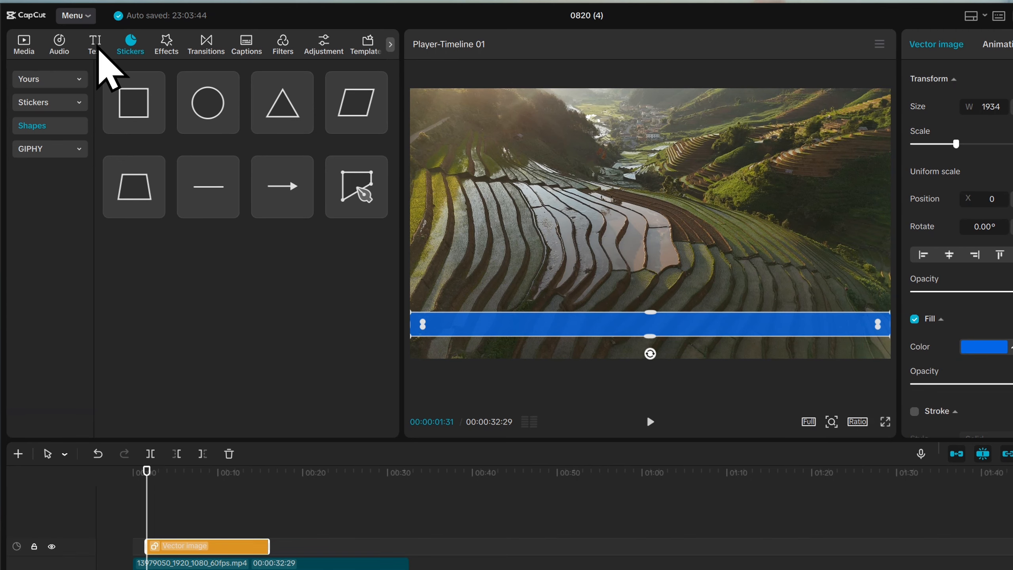
Add a default text reading "Beautiful rice terraces stretch across the mountains, creating a stunning landscape shaped by generations of farming."
click(98, 42)
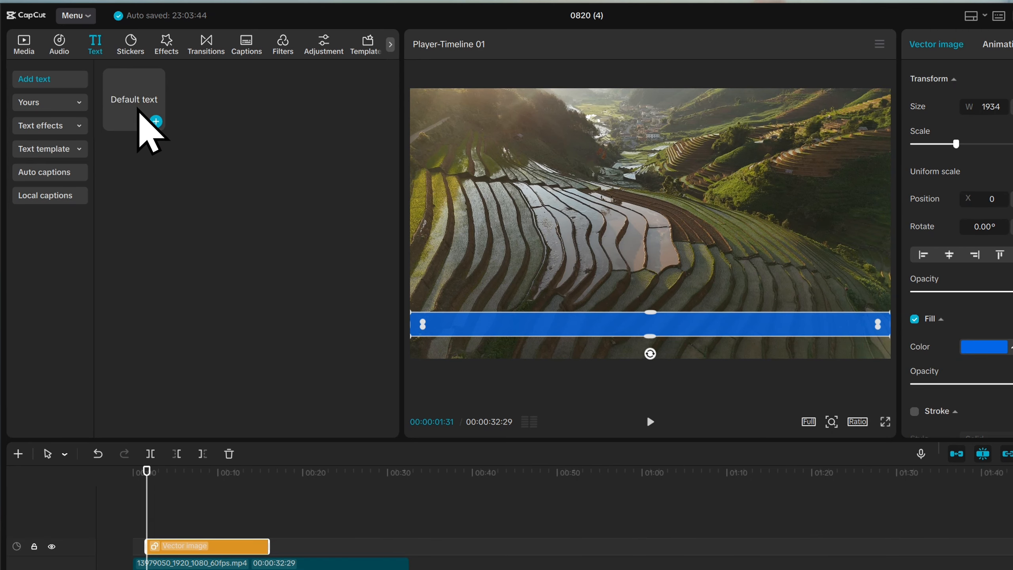
click(136, 107)
click(155, 122)
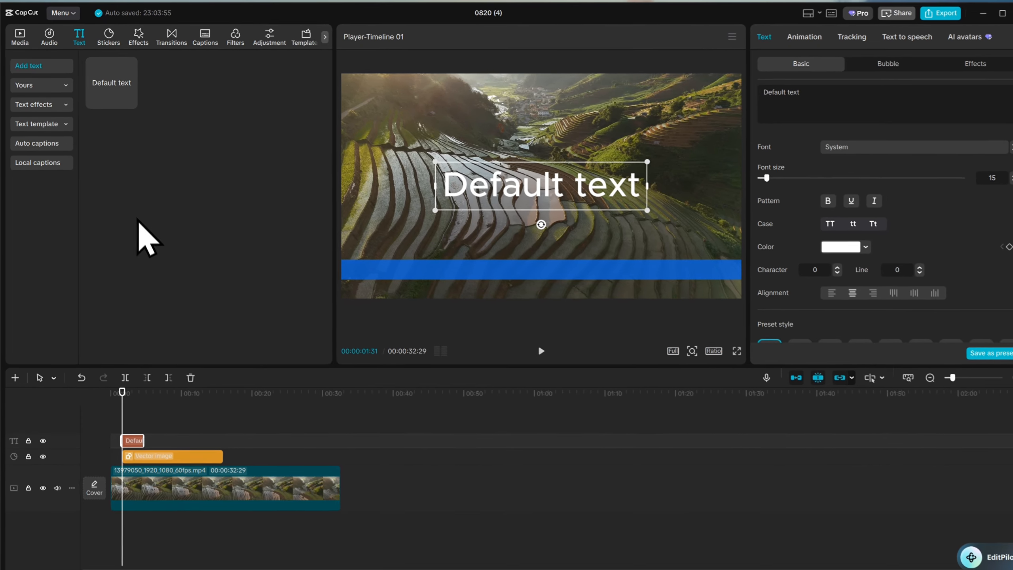
triple_click(772, 91)
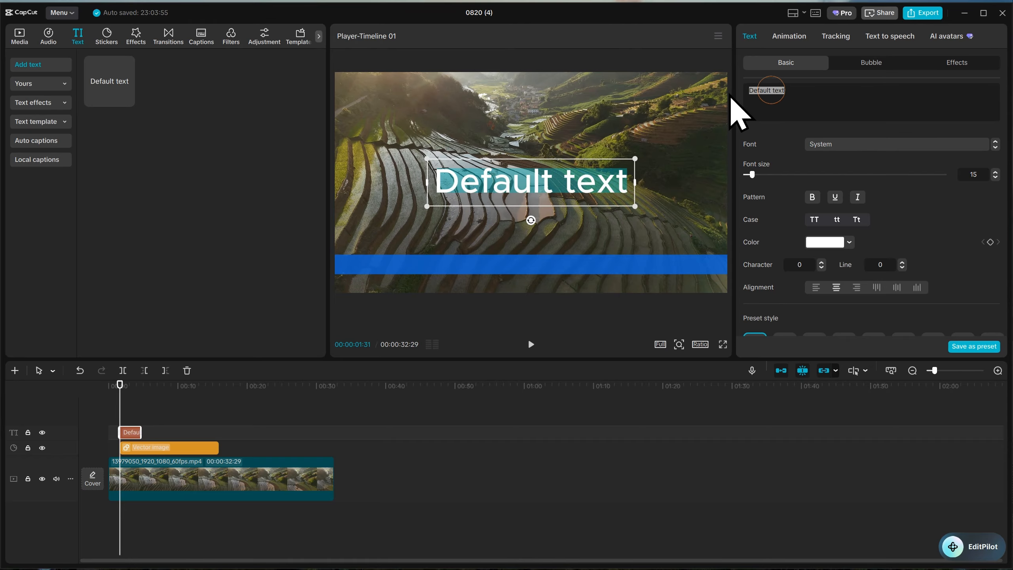
text(Beautiful rice terraces stretch across the mountains, creating a stunning landscape shaped by generations of farming.)
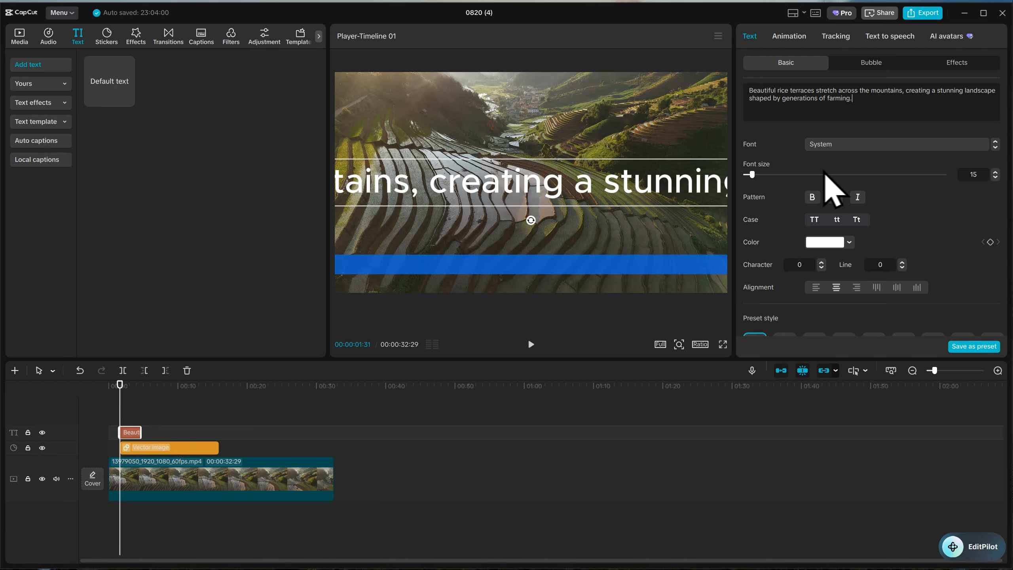
Reduce the text's font size to 6
click(996, 177)
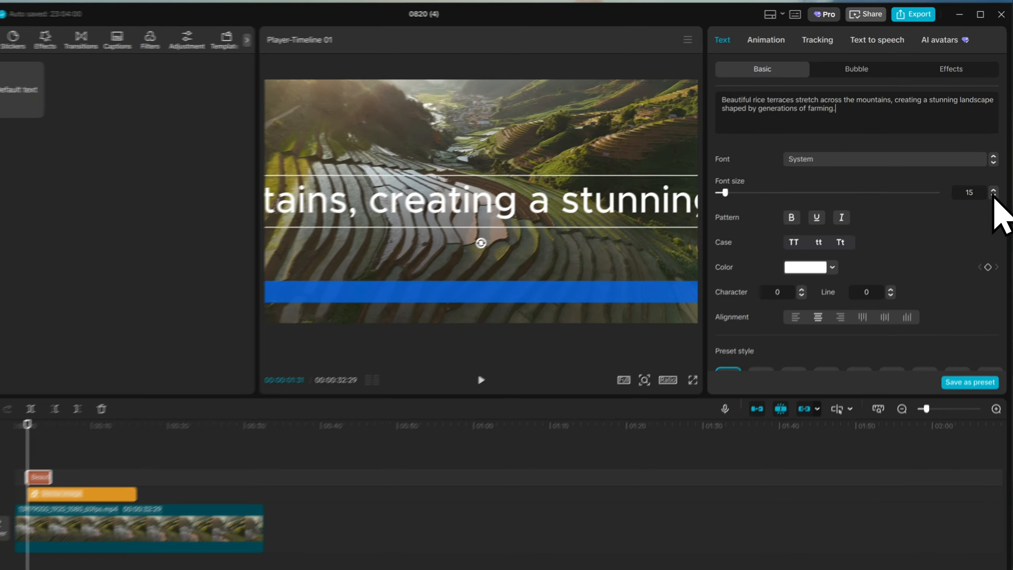
click(996, 177)
click(996, 177)
click(996, 177)
click(996, 176)
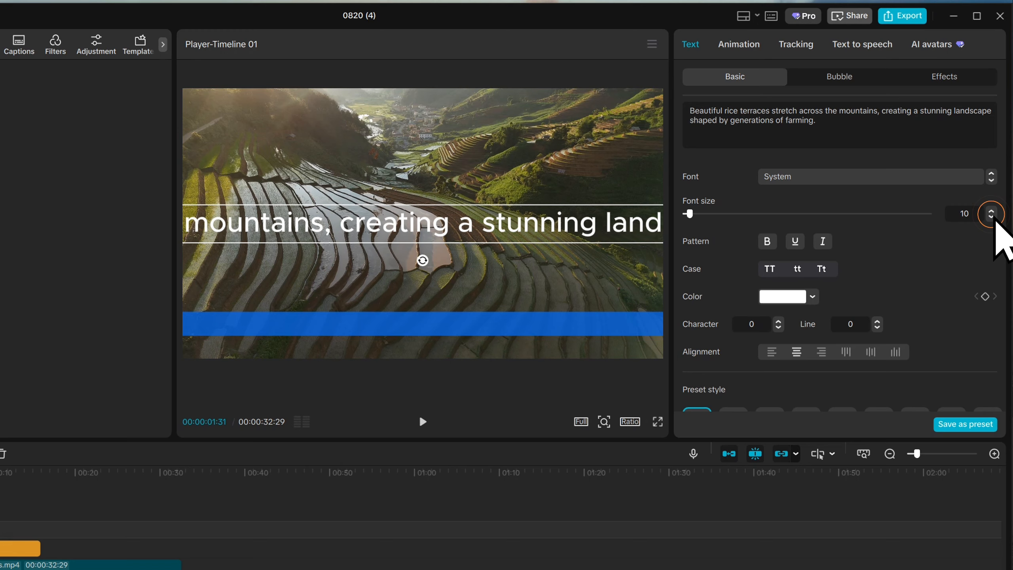
click(992, 218)
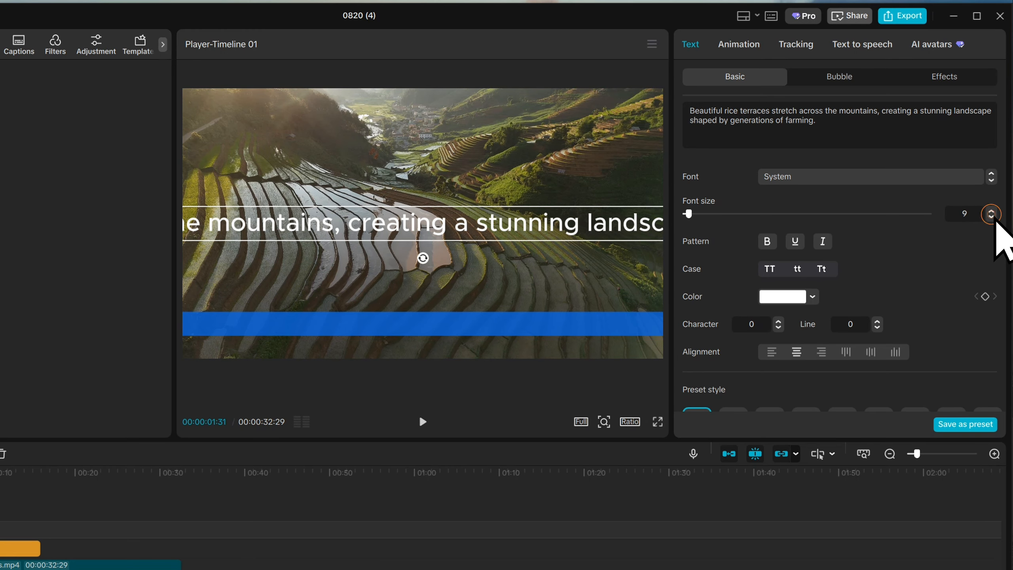
double_click(993, 218)
click(993, 218)
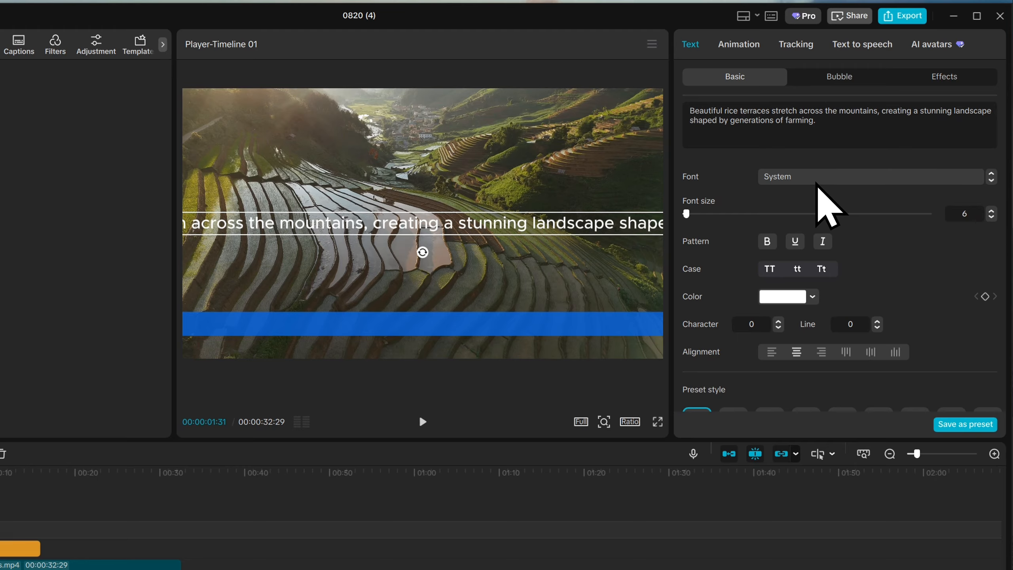
Set the text's font to Montserrat and move the text down onto the blue bar
click(813, 178)
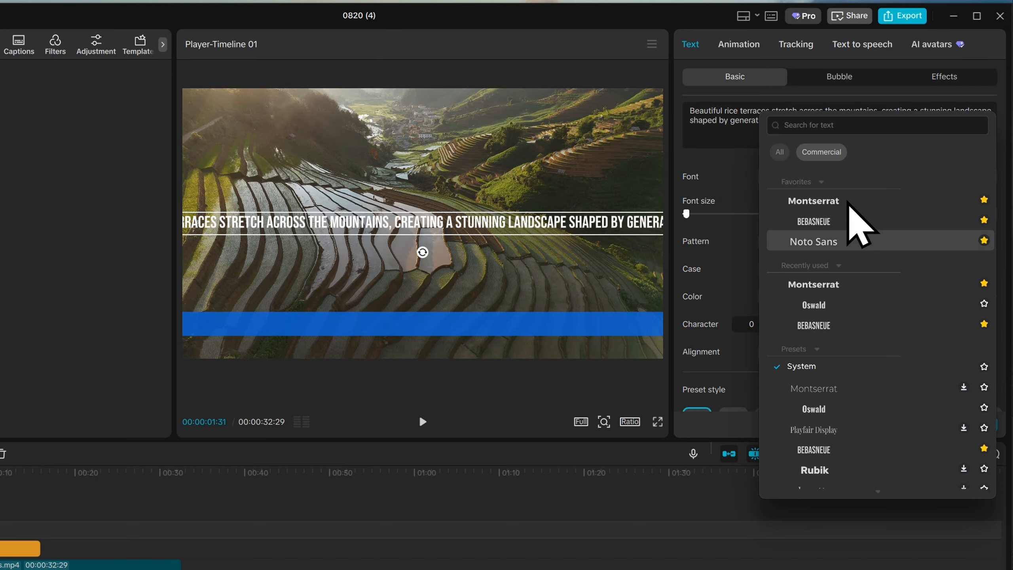
click(814, 241)
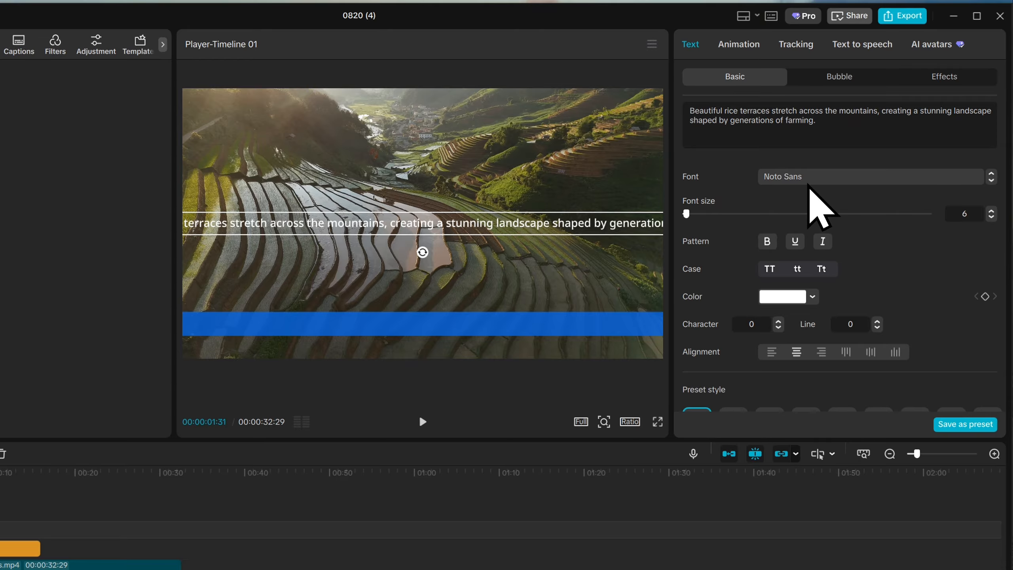
click(807, 177)
click(828, 225)
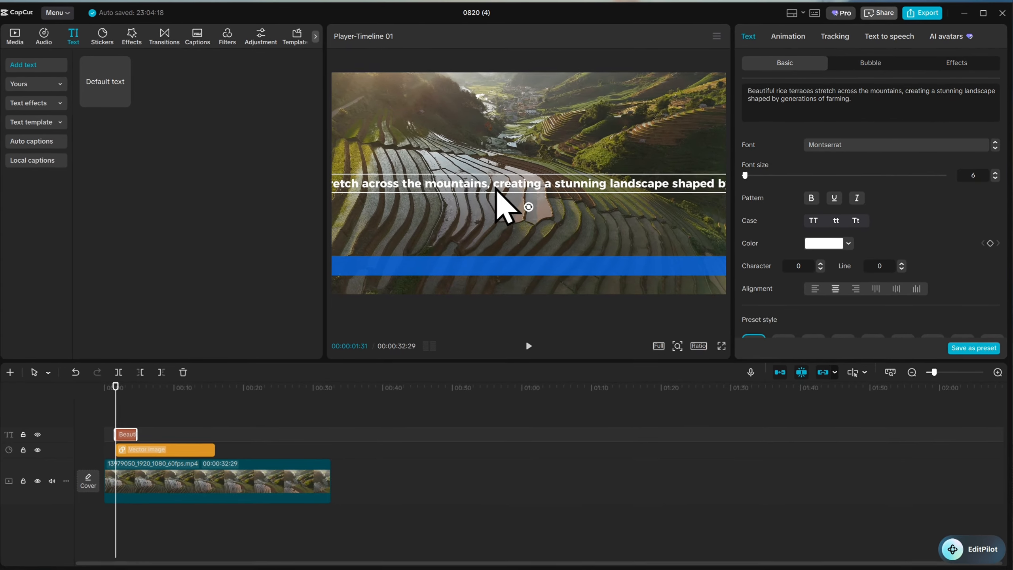
drag(448, 224, 448, 272)
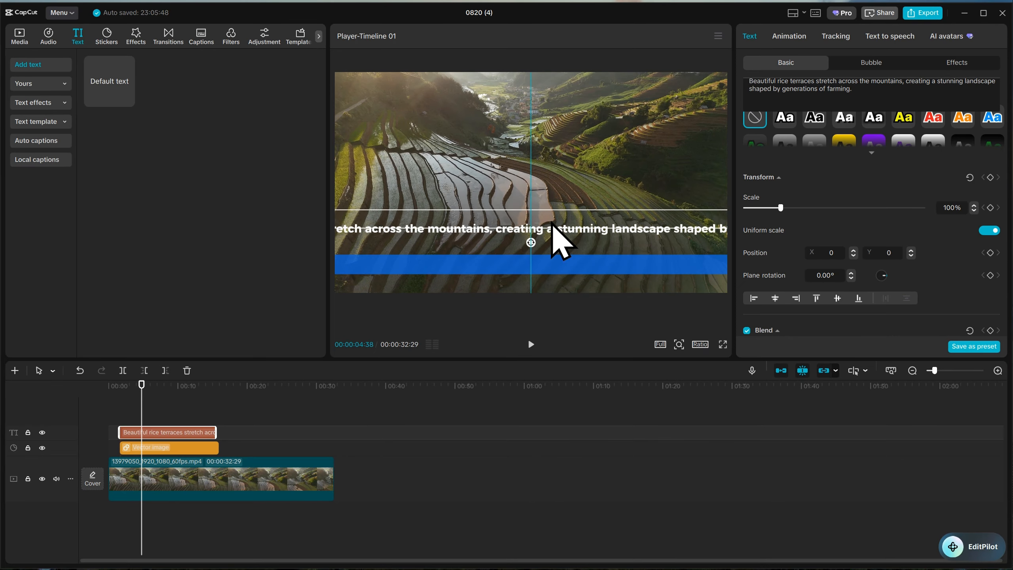
drag(552, 226, 572, 267)
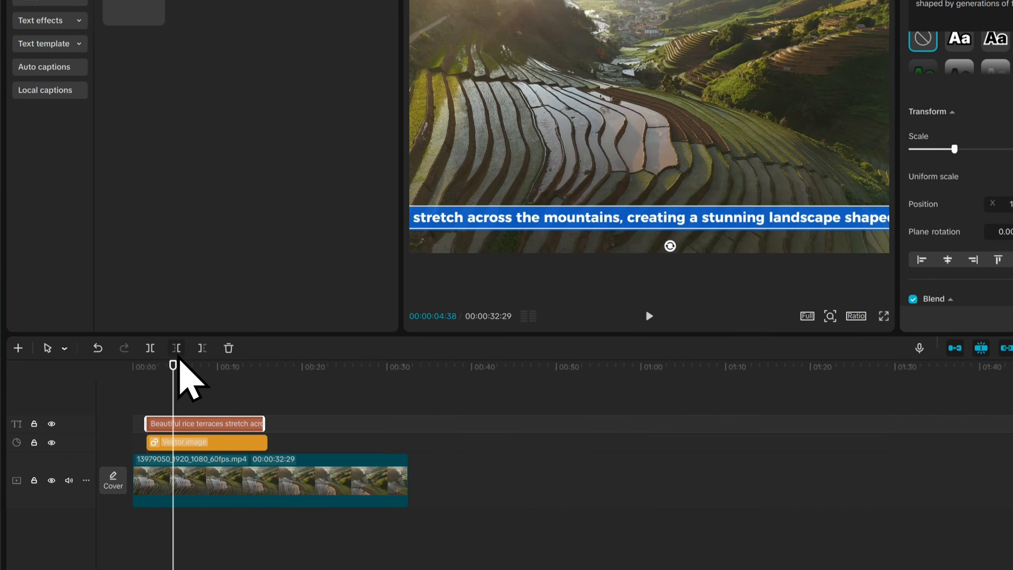
Keyframe the text's starting position at 00:00:01:31, shifted to the frame's right edge at about X 5226, Y -810
drag(175, 361, 140, 418)
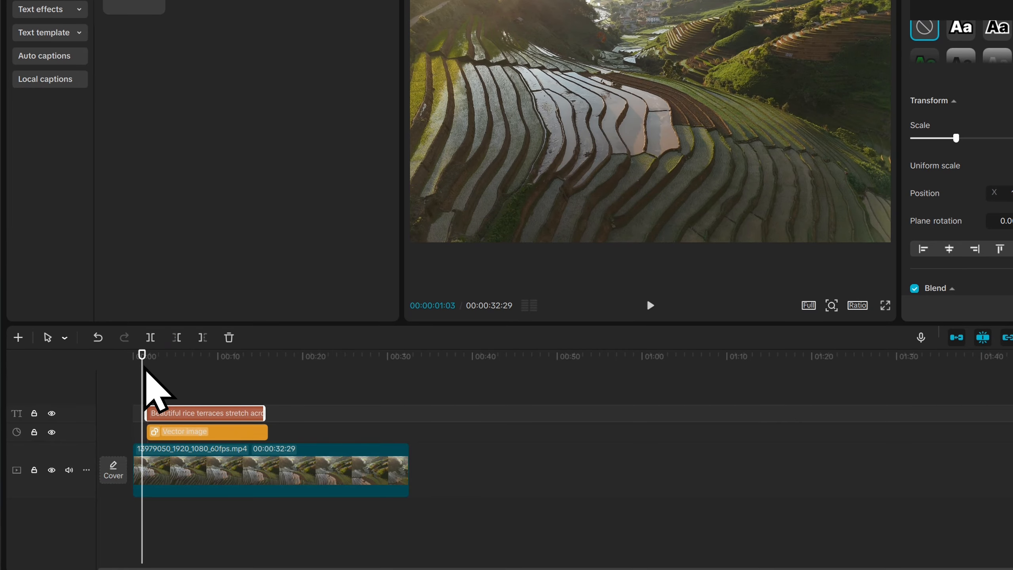
drag(149, 365, 148, 397)
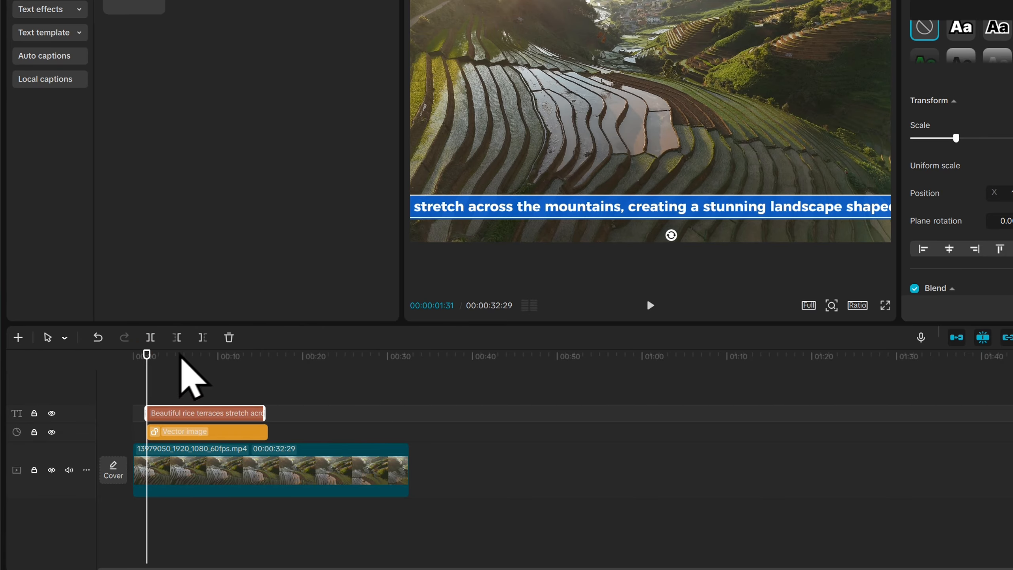
drag(471, 224, 1012, 210)
drag(797, 272, 821, 273)
drag(635, 273, 672, 279)
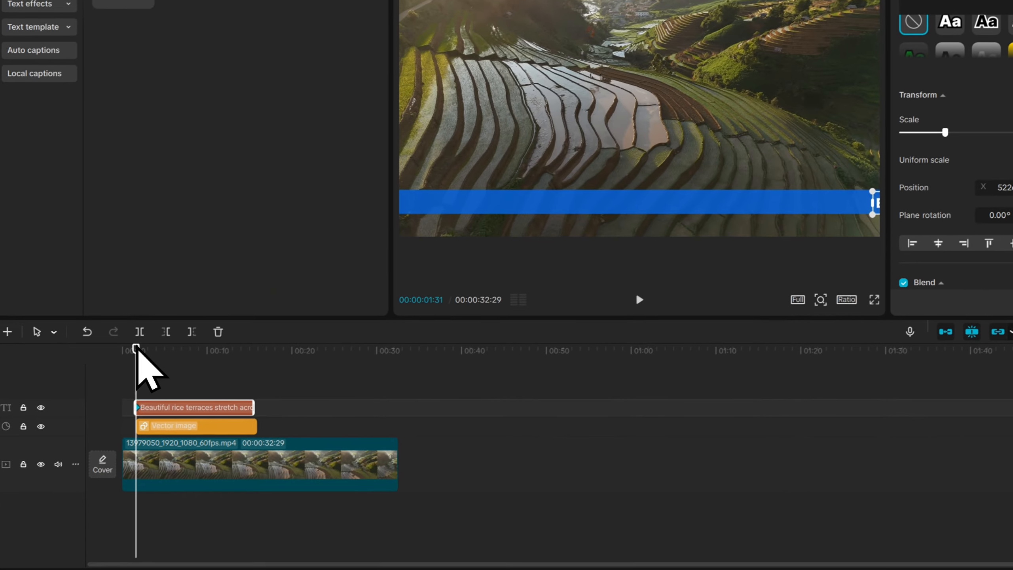
Keyframe the text's end position at 00:00:14:30, shifted past the frame's left edge along the bar, and return the playhead to 00:00:01:31
drag(137, 350, 260, 391)
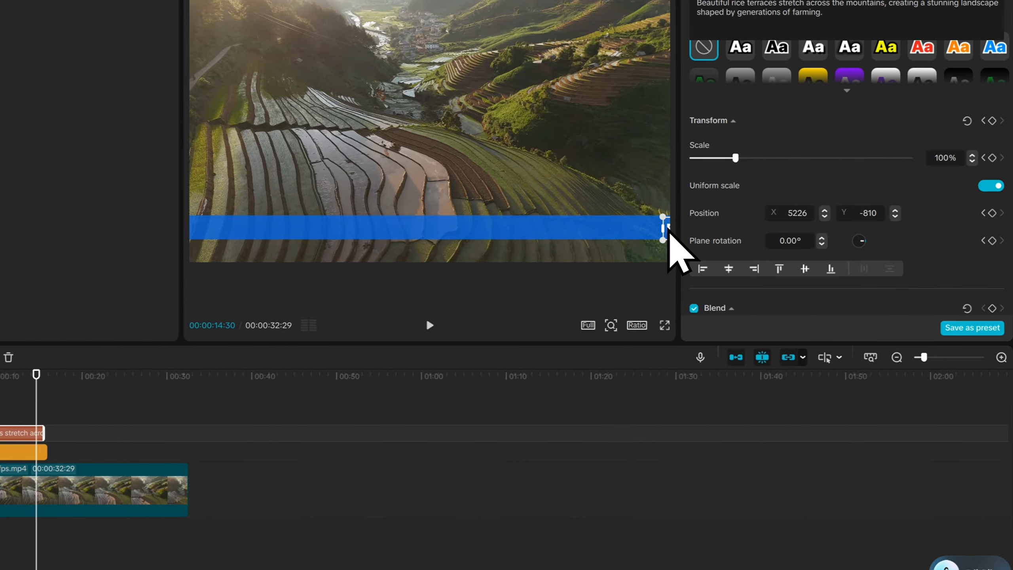
drag(669, 234, 44, 263)
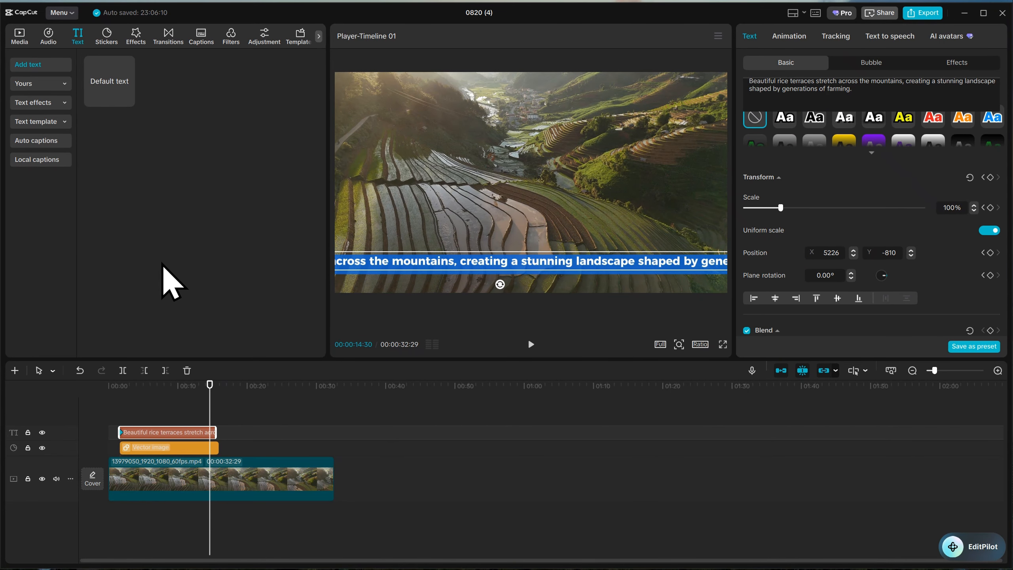
drag(162, 264, 120, 270)
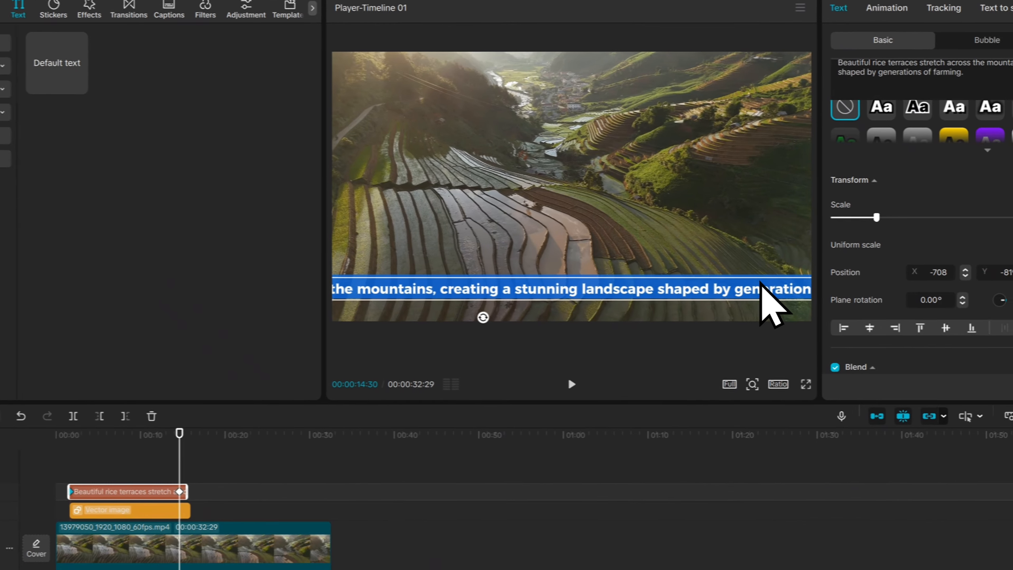
drag(760, 282, 269, 289)
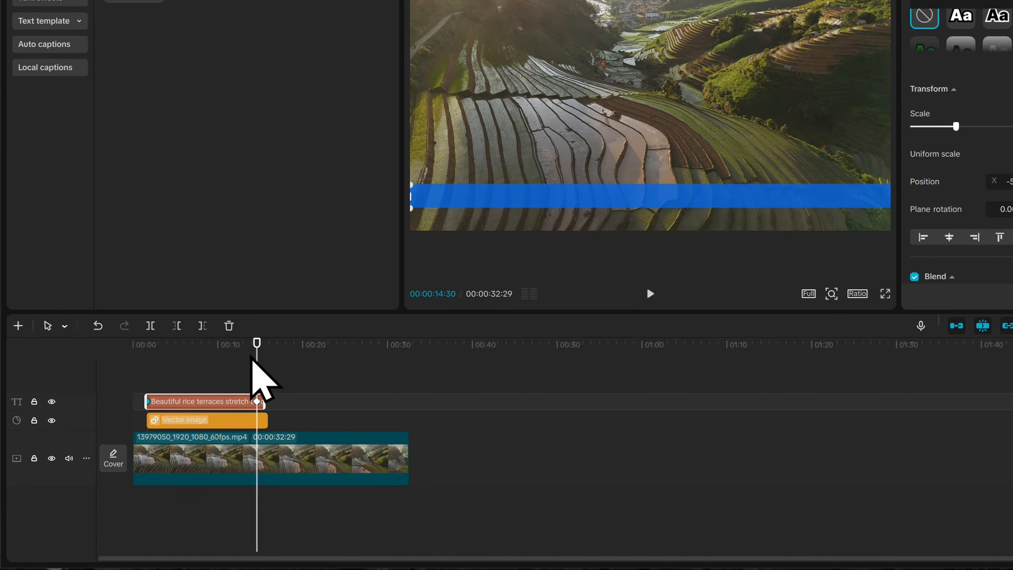
drag(255, 375, 147, 403)
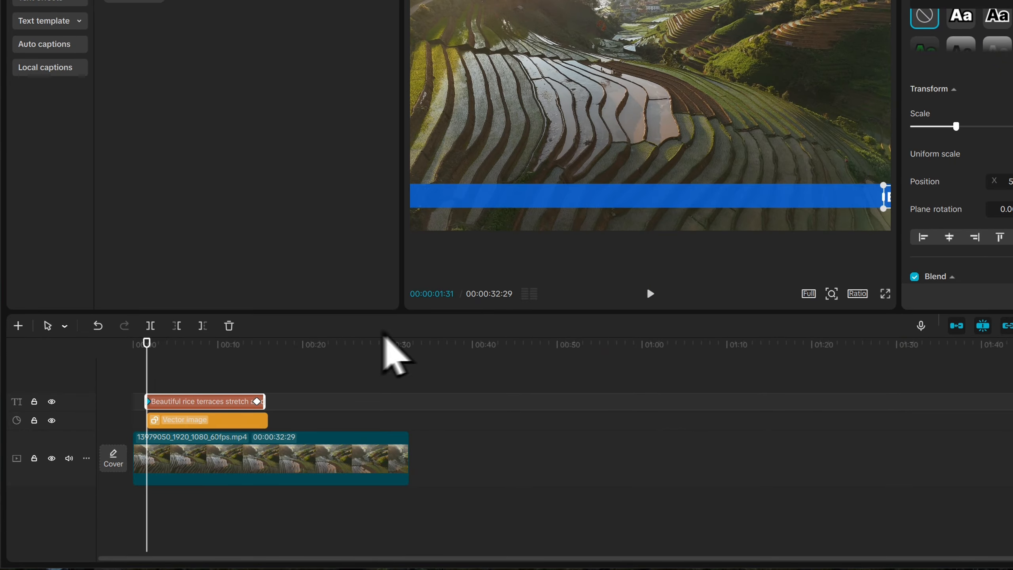
Slow the ticker by extending the text and blue bar clips to about 28 seconds and moving the end keyframe to about 00:00:27:14
click(650, 294)
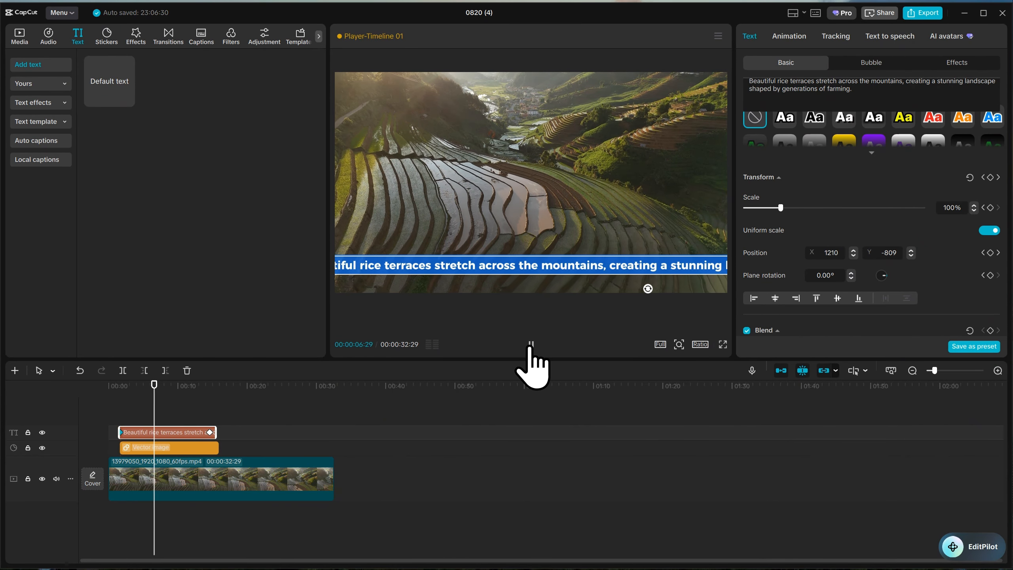
click(531, 344)
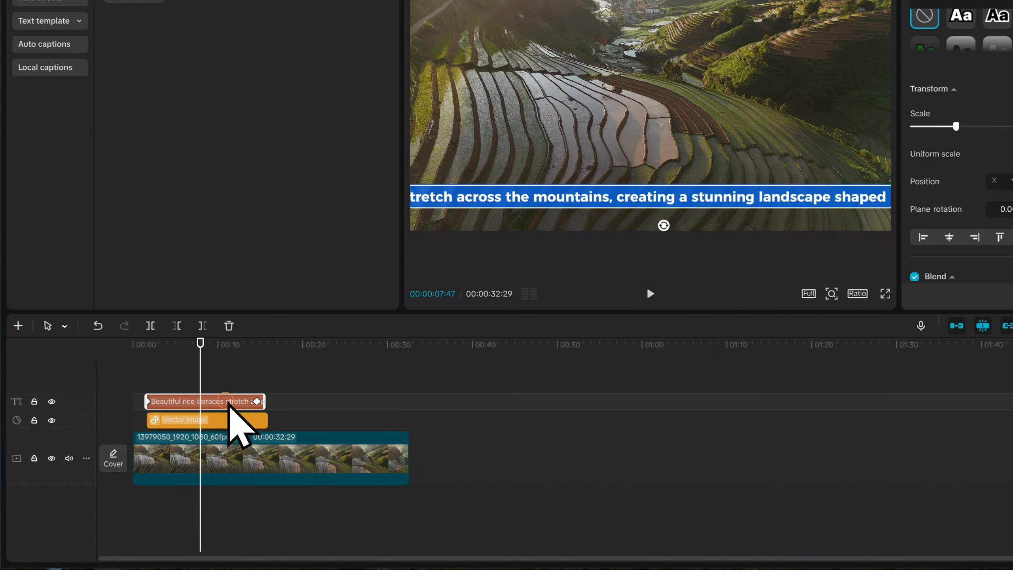
drag(265, 401, 373, 401)
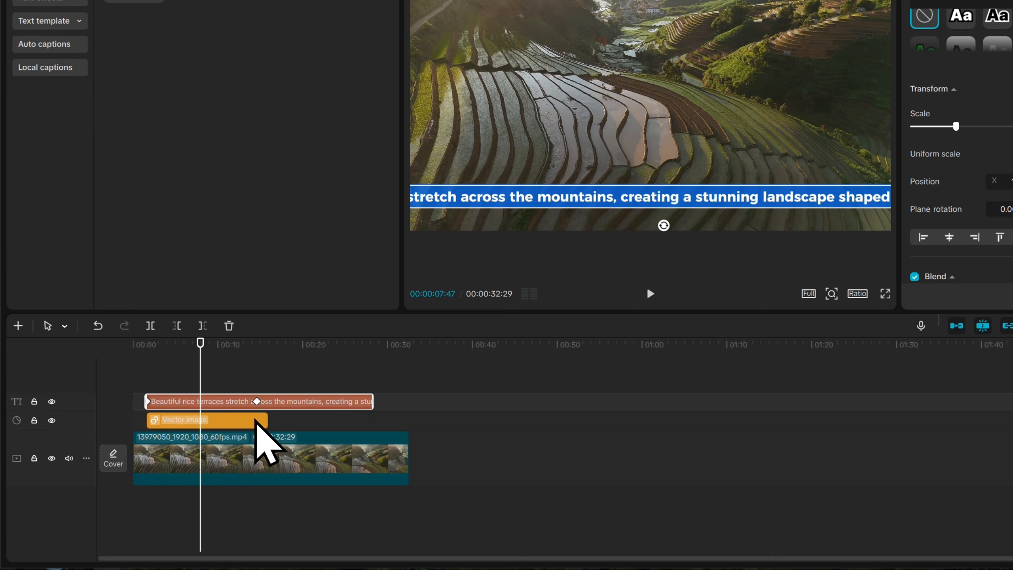
drag(260, 405, 358, 405)
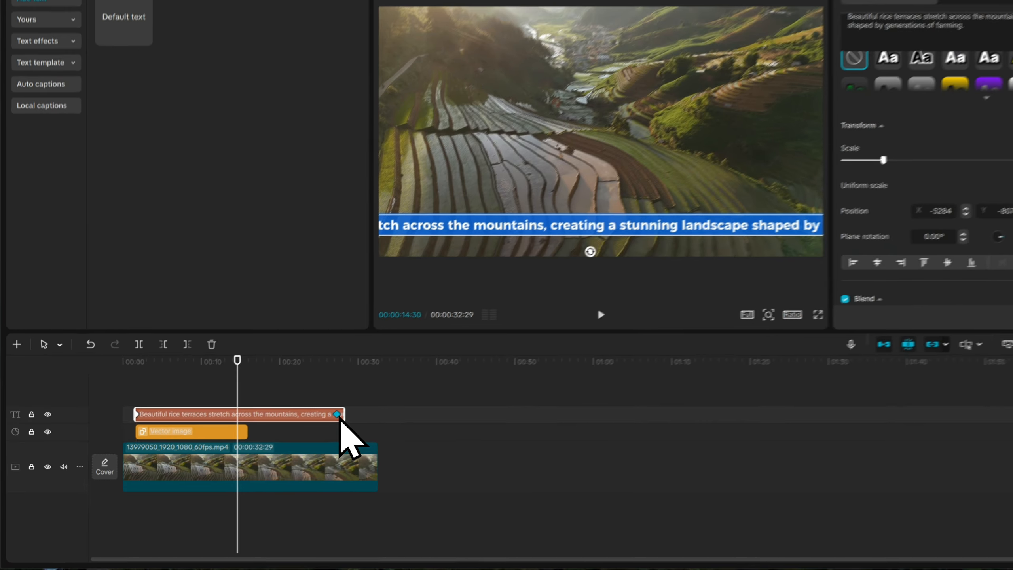
drag(267, 420, 373, 427)
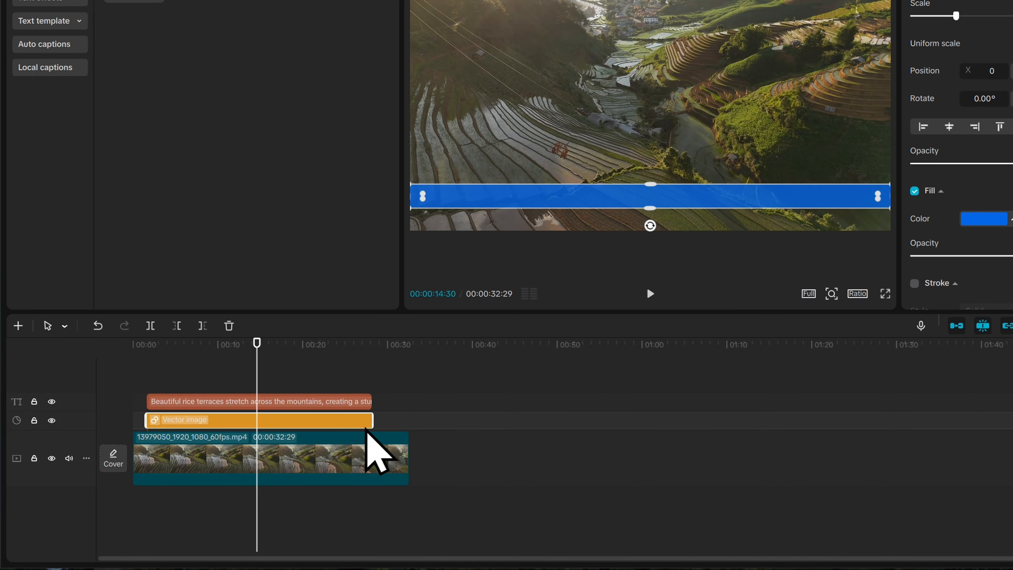
Play the ticker from 00:00:01:31 to check the slower scrolling speed of the text
click(248, 348)
drag(245, 351, 152, 374)
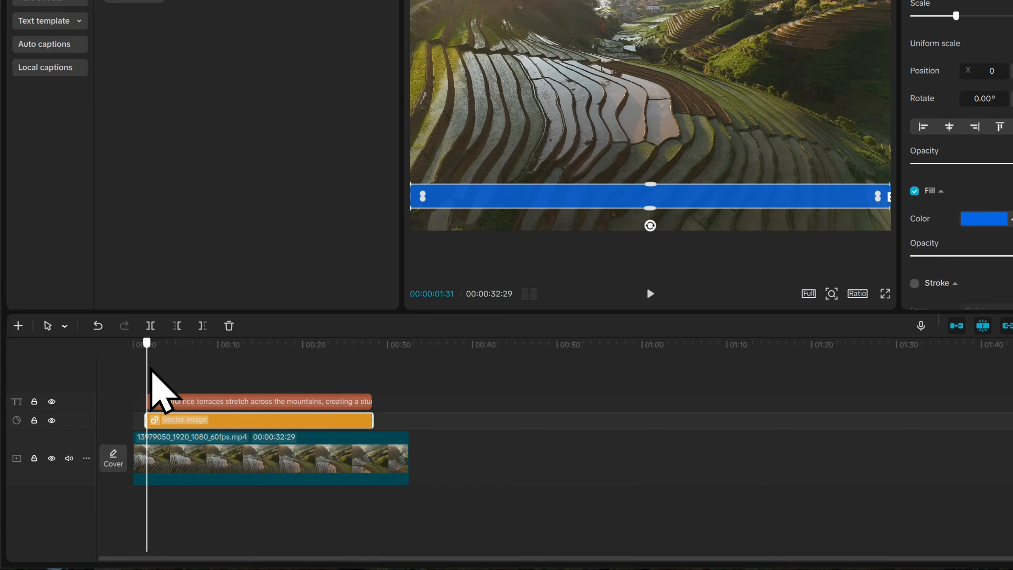
mouse_move(120, 408)
mouse_down()
mouse_move(111, 407)
mouse_move(129, 408)
mouse_move(113, 412)
mouse_move(121, 419)
mouse_up()
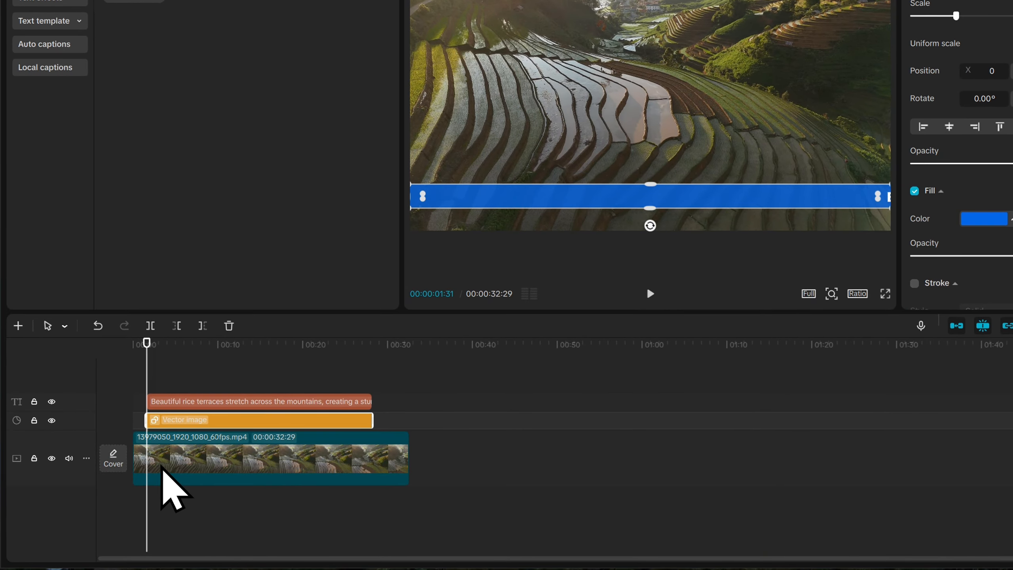
click(159, 475)
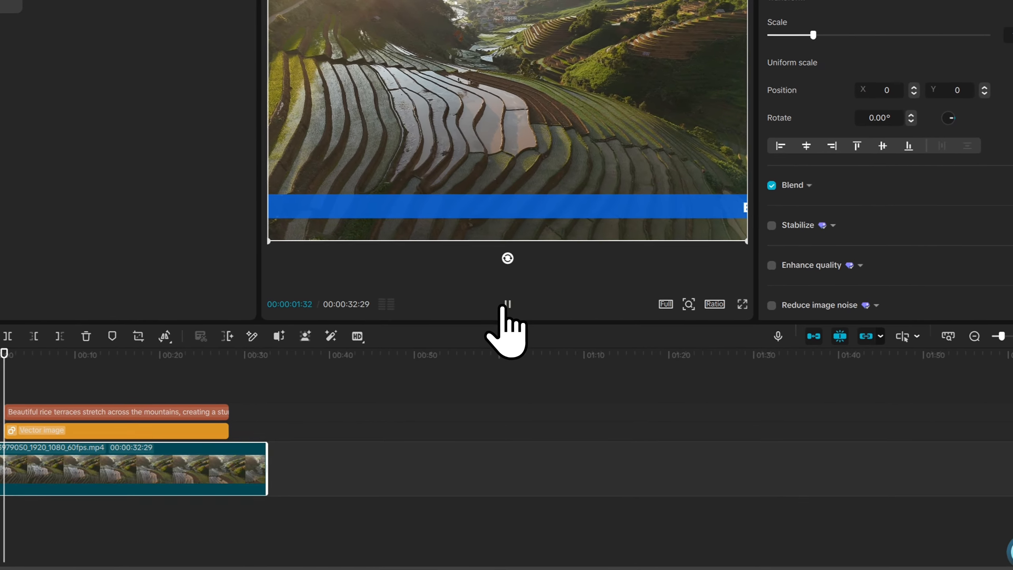
click(650, 294)
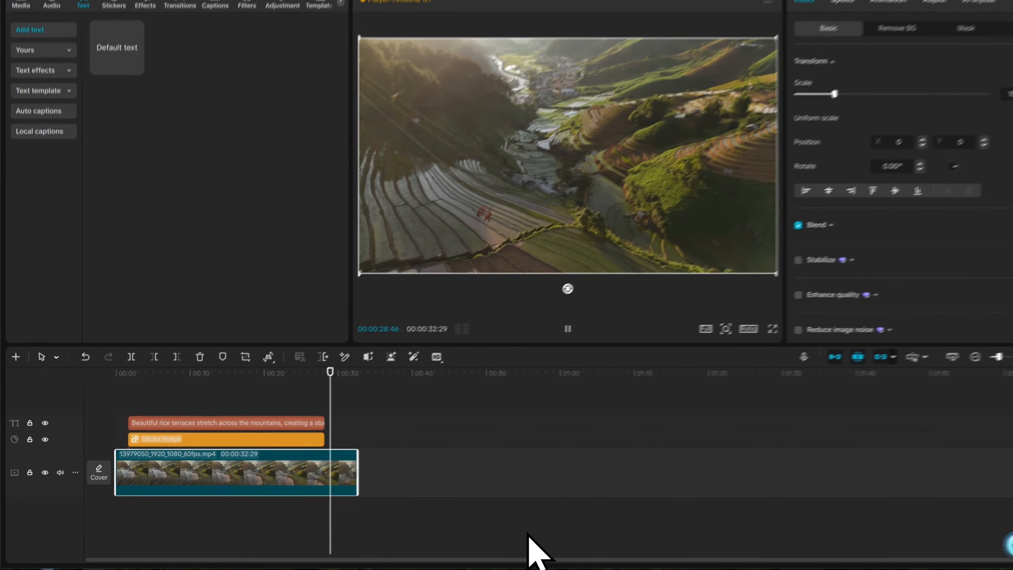
click(487, 532)
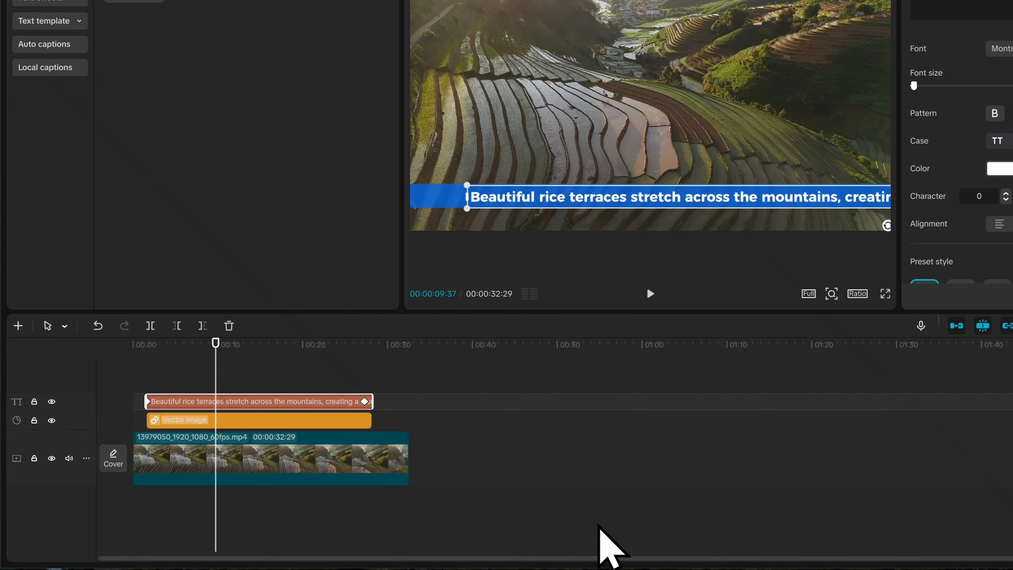
Move the text's end keyframe earlier to 00:00:24:01 and trim the text and blue bar clips to end there
click(365, 401)
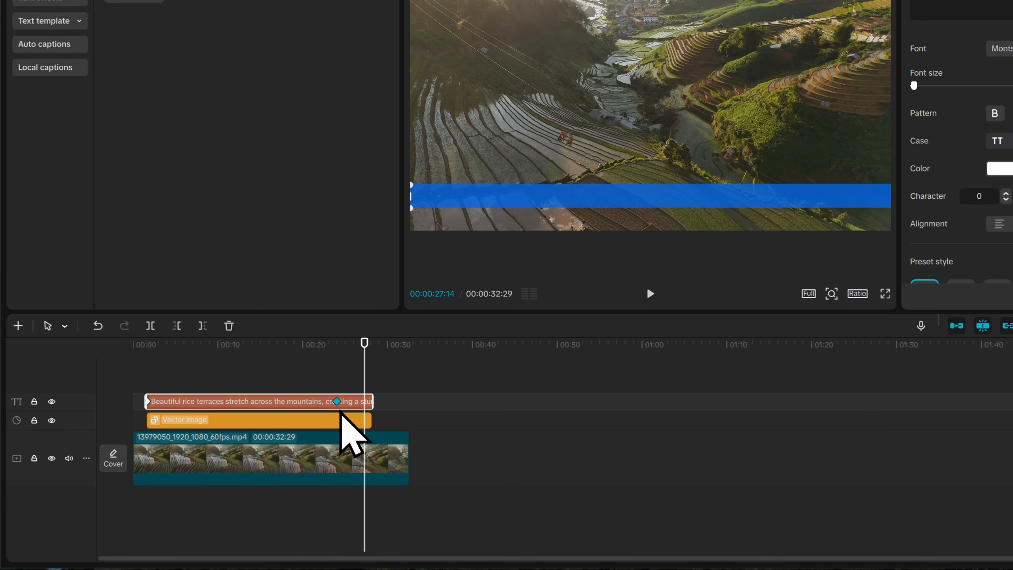
drag(363, 343, 176, 385)
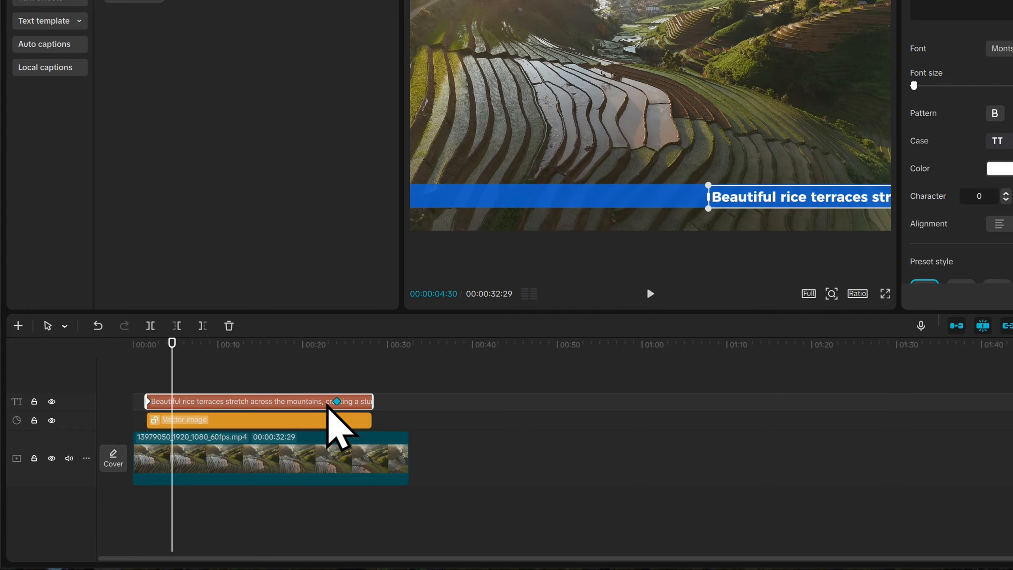
click(335, 402)
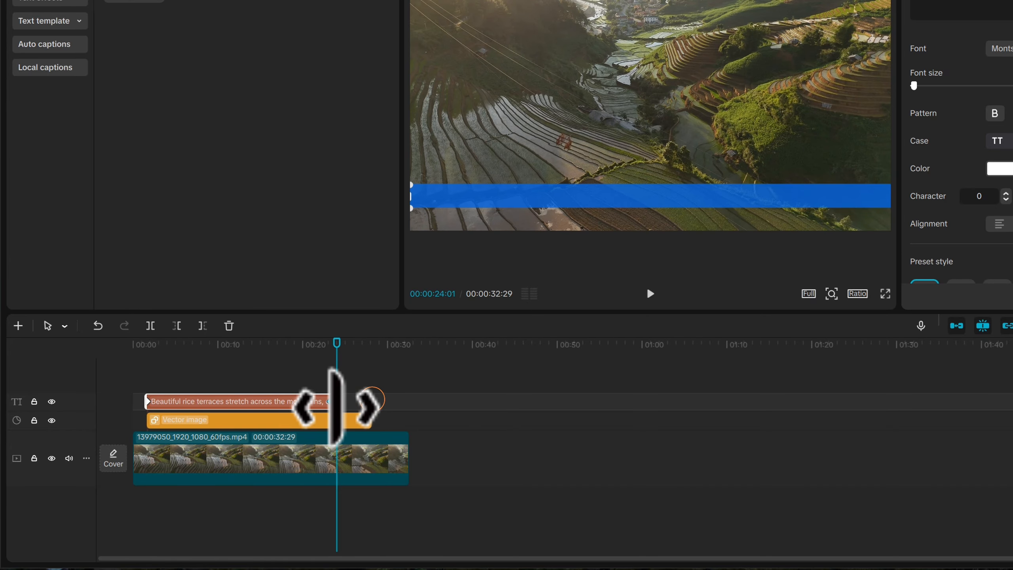
click(354, 424)
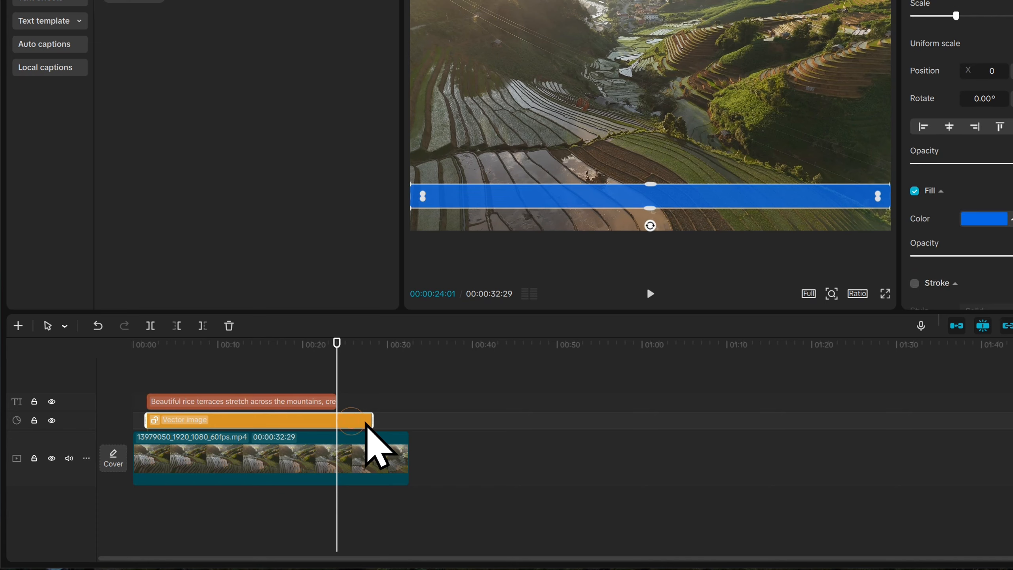
drag(369, 421, 337, 422)
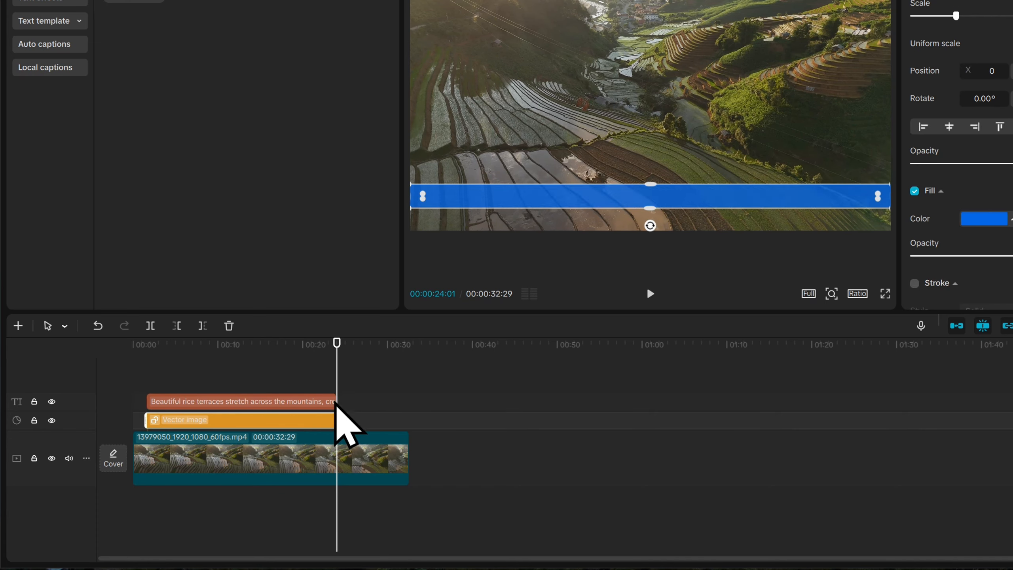
Preview the retimed ticker from 00:00:01:31 and pause partway to check the text against the blue bar
drag(337, 341, 145, 426)
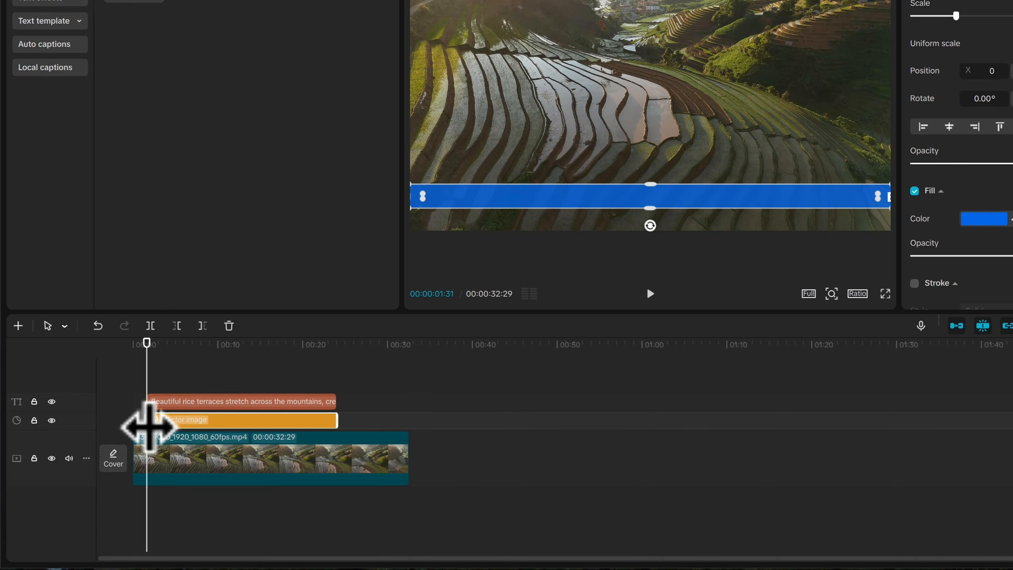
click(159, 459)
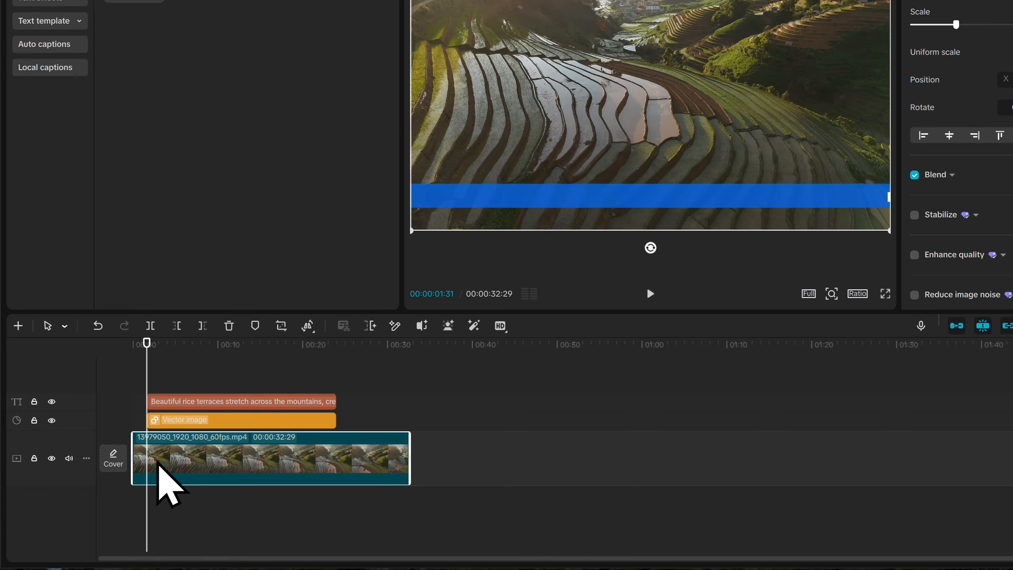
click(483, 295)
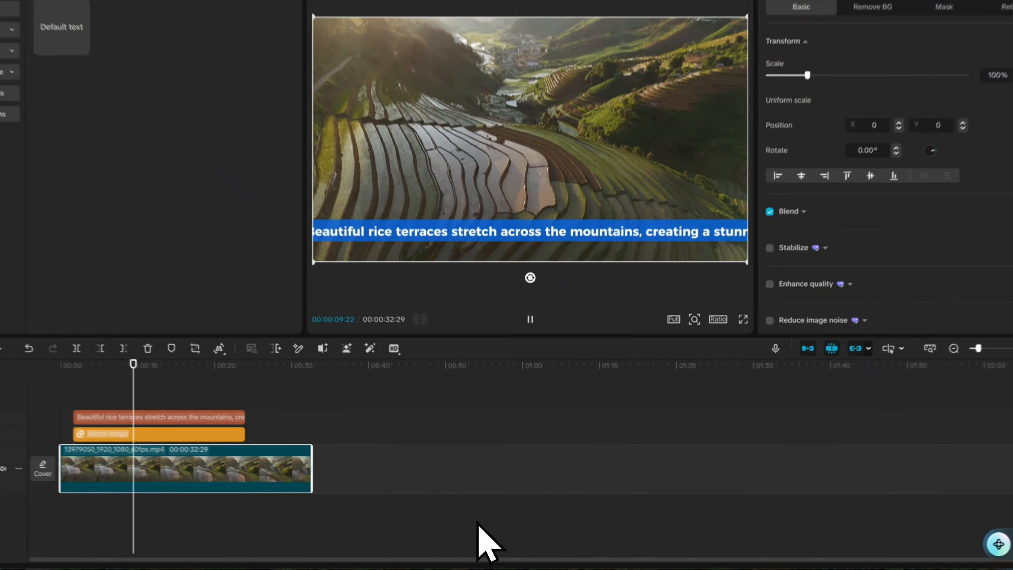
click(484, 525)
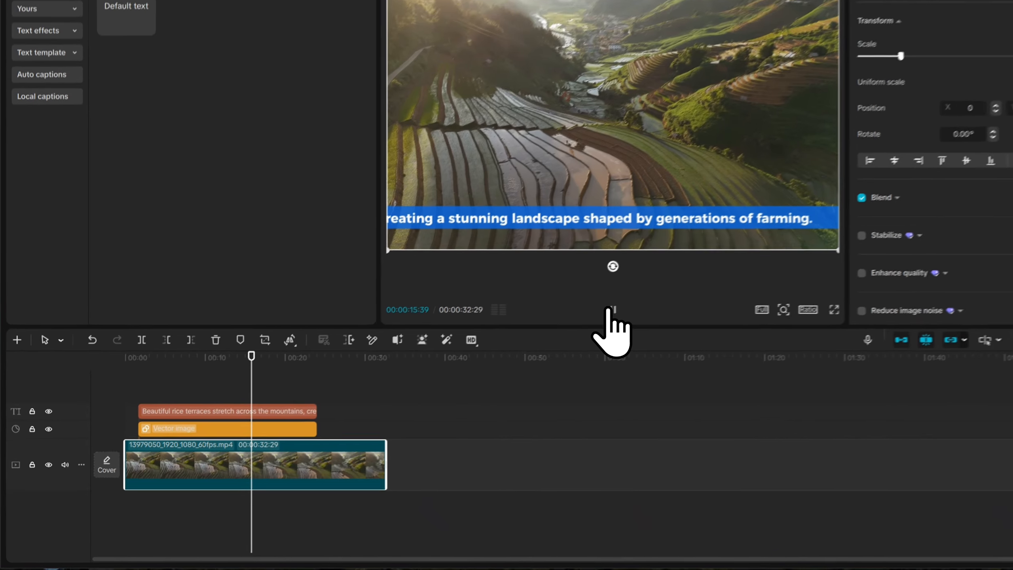
click(613, 309)
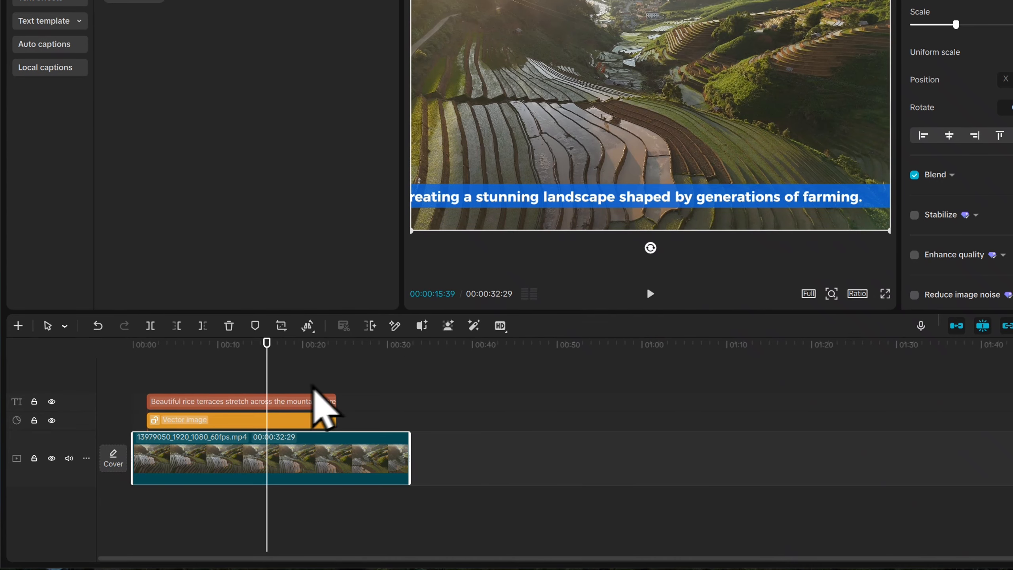
Nudge the blue bar slightly down to centre it behind the text, and replay the ticker from 00:00:01:31
click(289, 422)
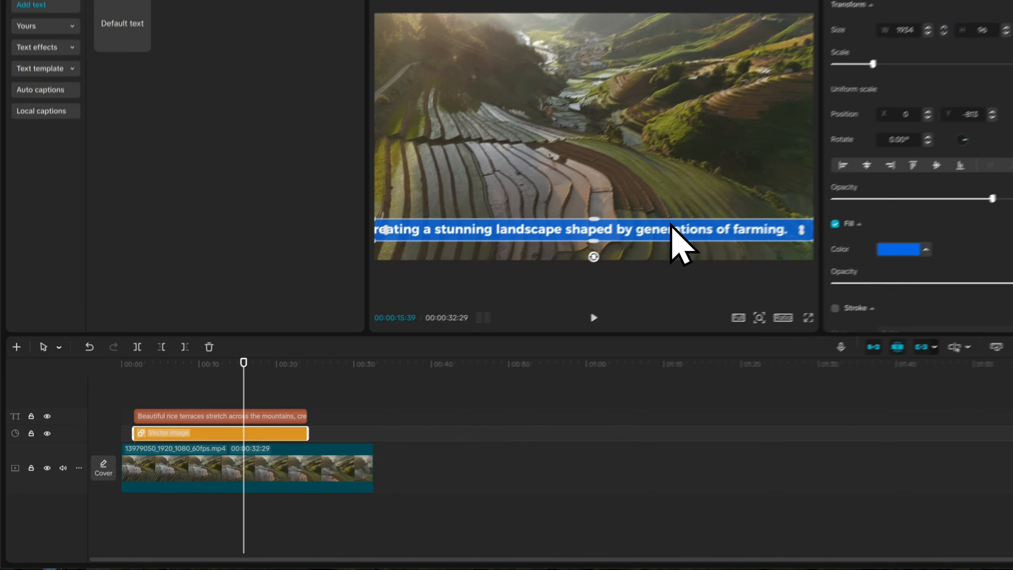
drag(244, 362, 154, 364)
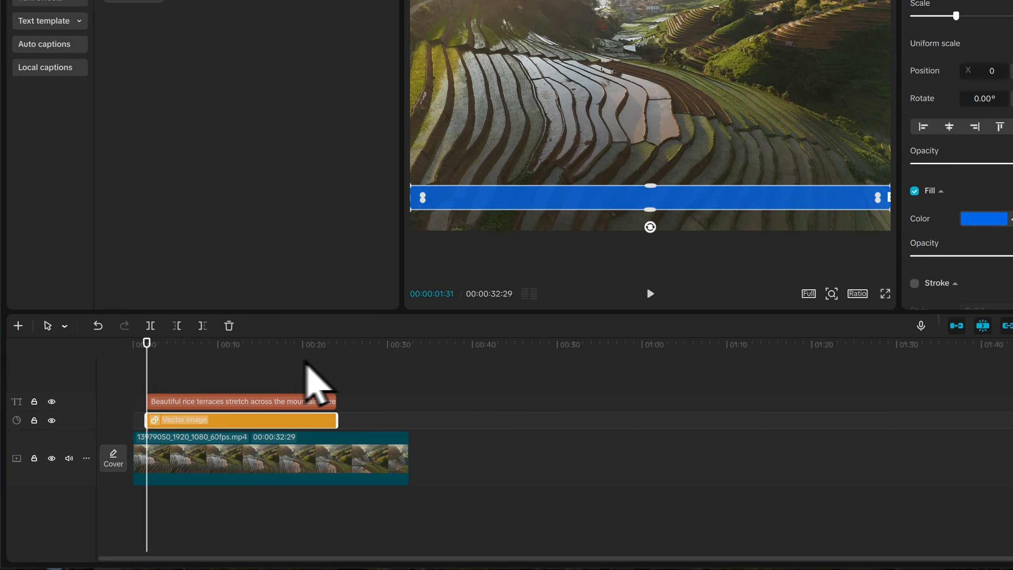
click(651, 292)
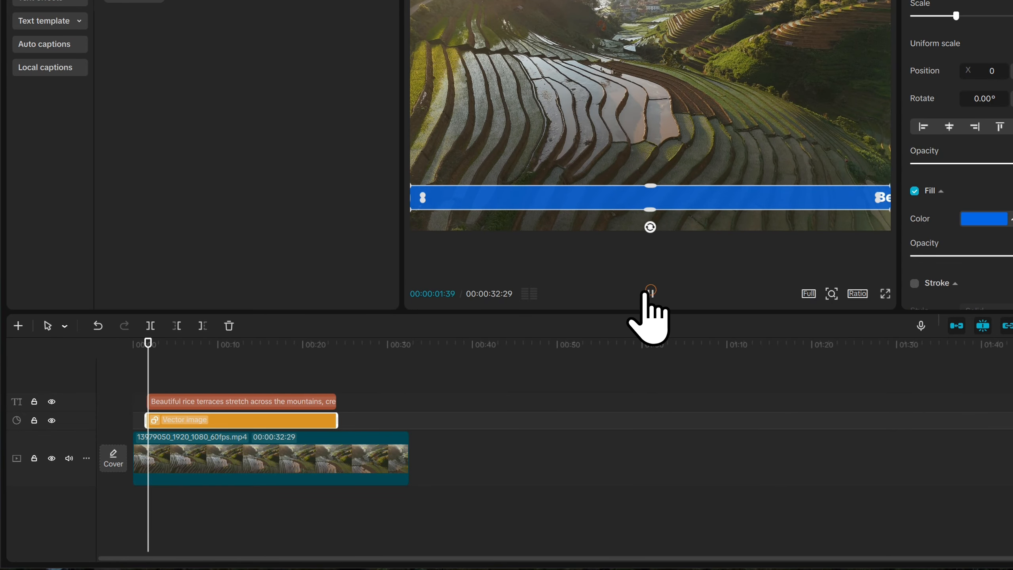
click(176, 464)
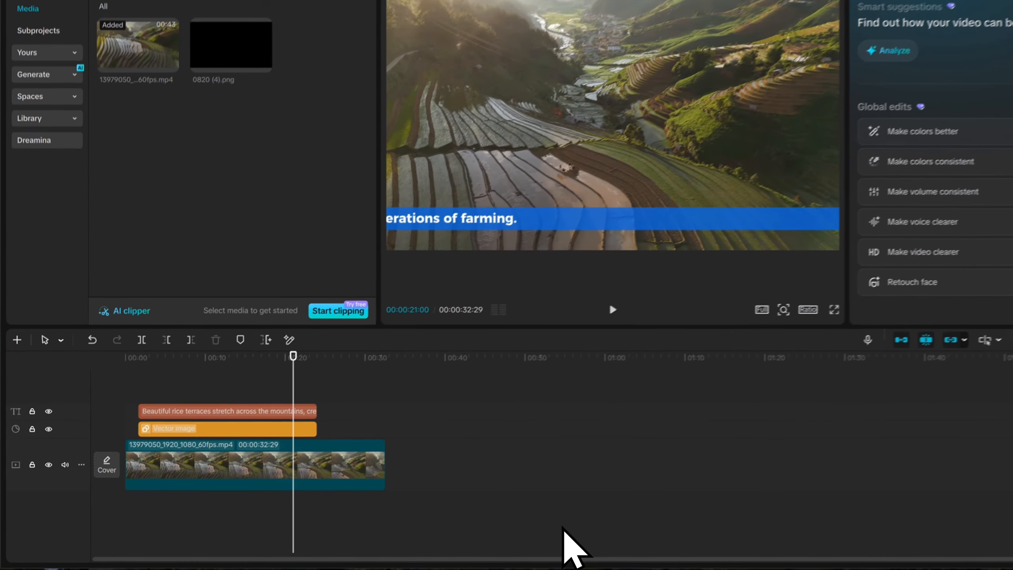
click(486, 528)
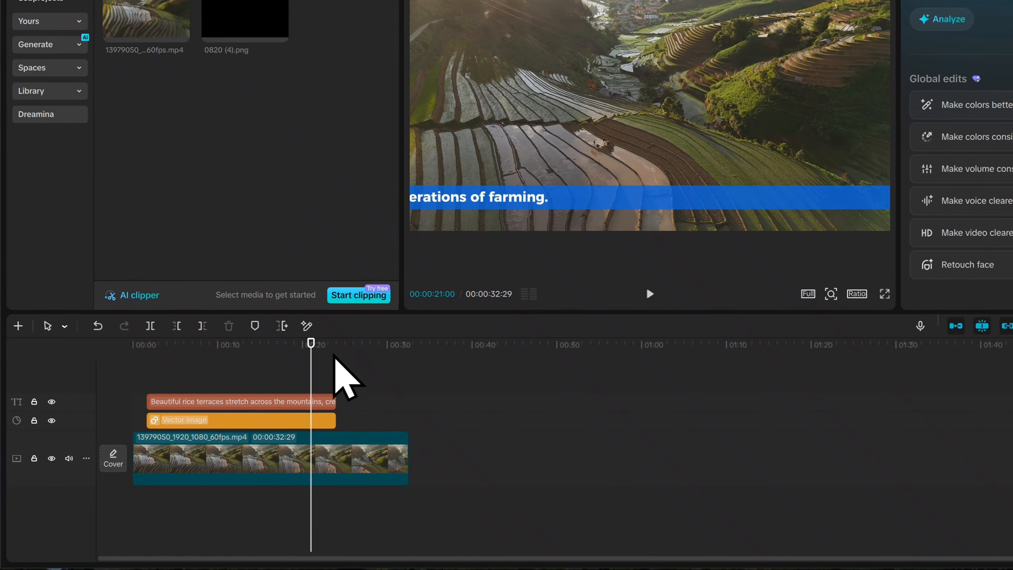
Append the black image 0820 (4).png after the landscape footage at 00:00:32:29 and extend it to a duration of 00:00:11:37
drag(313, 343, 395, 355)
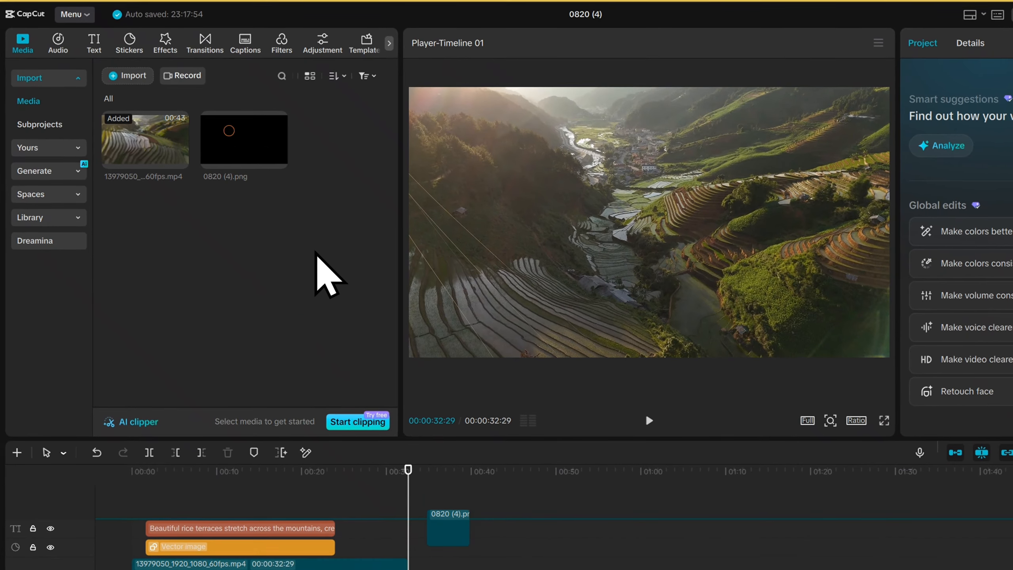
drag(315, 252, 411, 569)
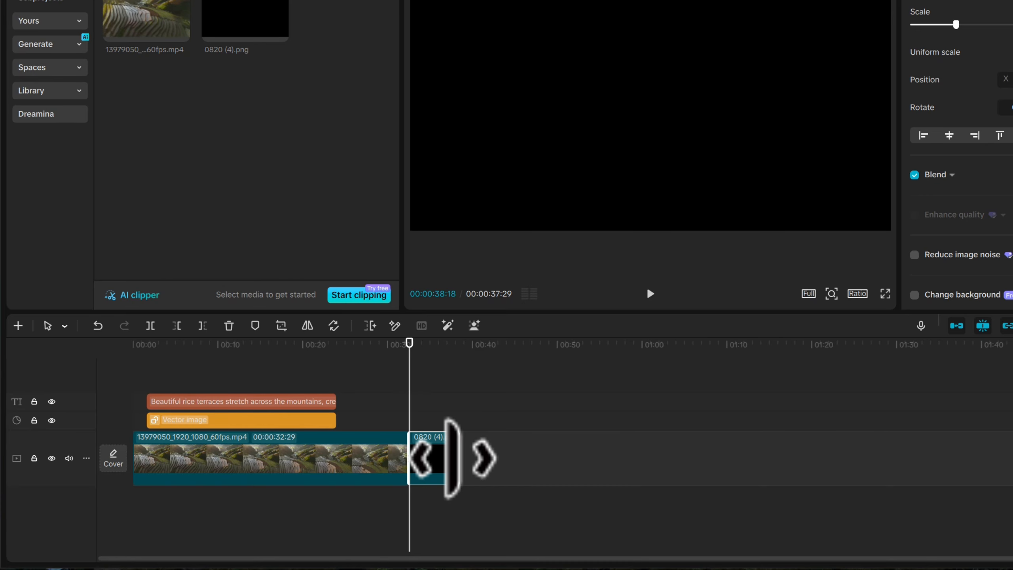
drag(453, 463, 495, 469)
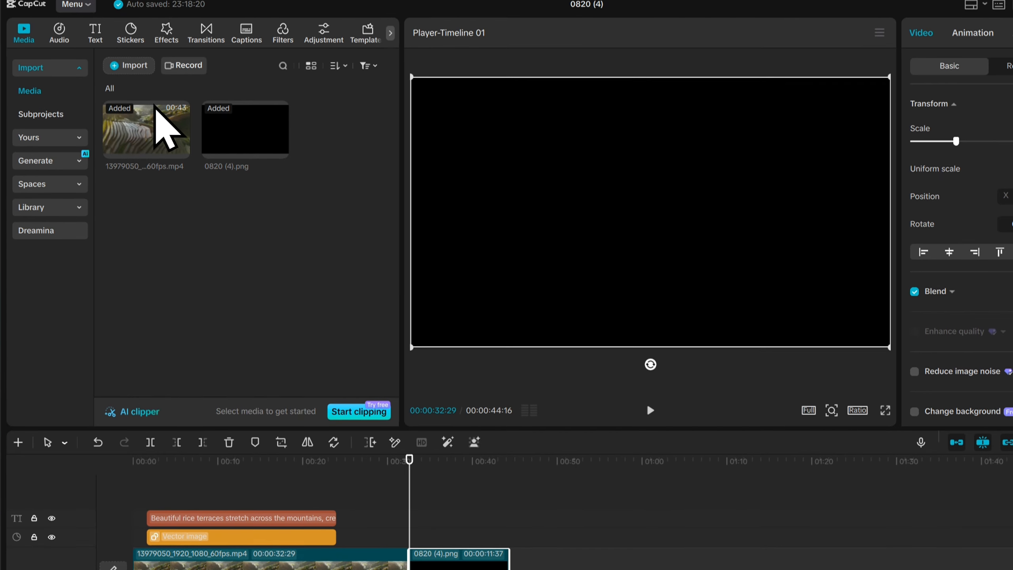
Add a default text clip over the black image at 00:00:32:29 and replace its wording with the copied film credits
click(93, 43)
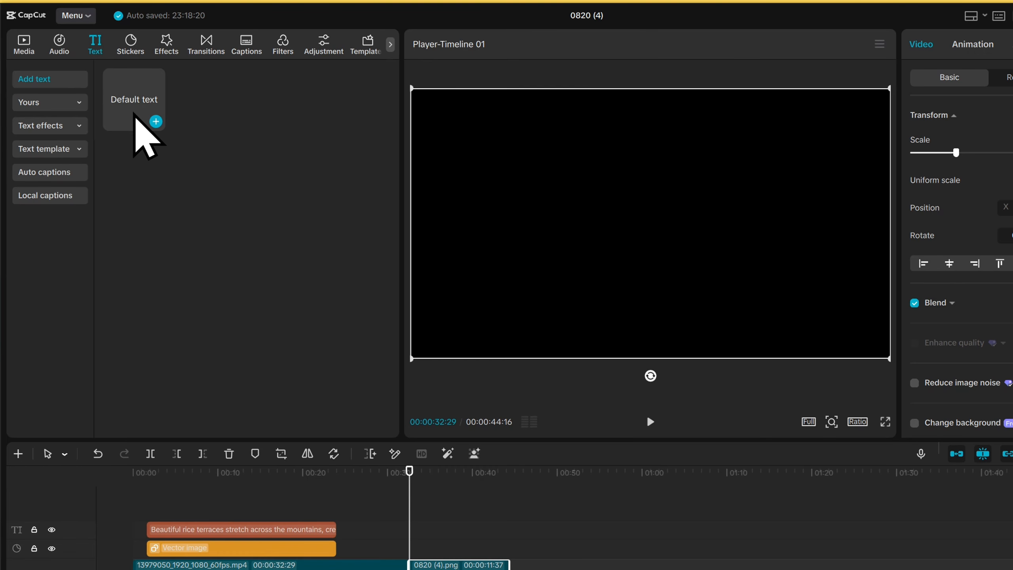
click(156, 122)
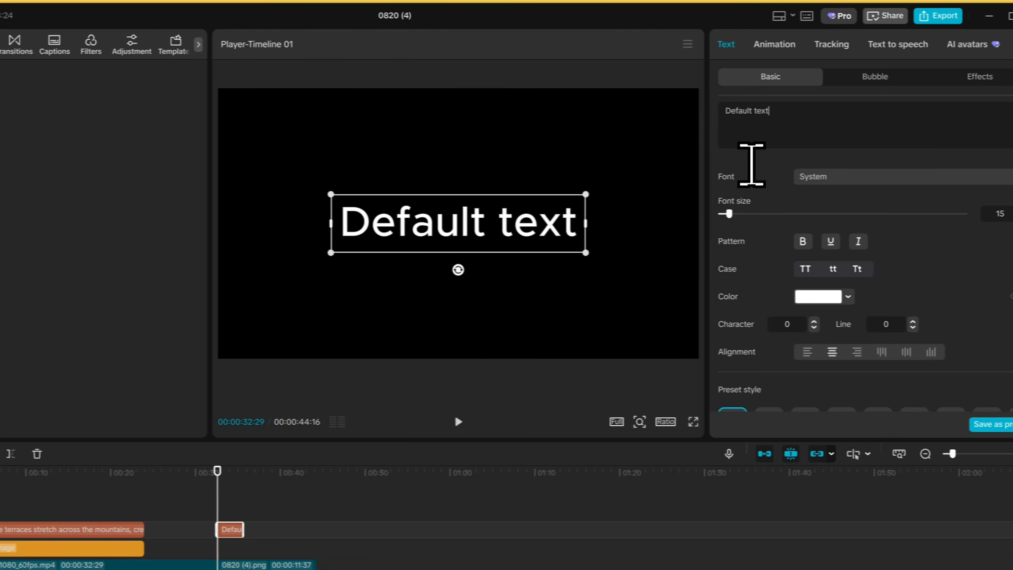
drag(969, 119, 915, 119)
drag(688, 119, 698, 105)
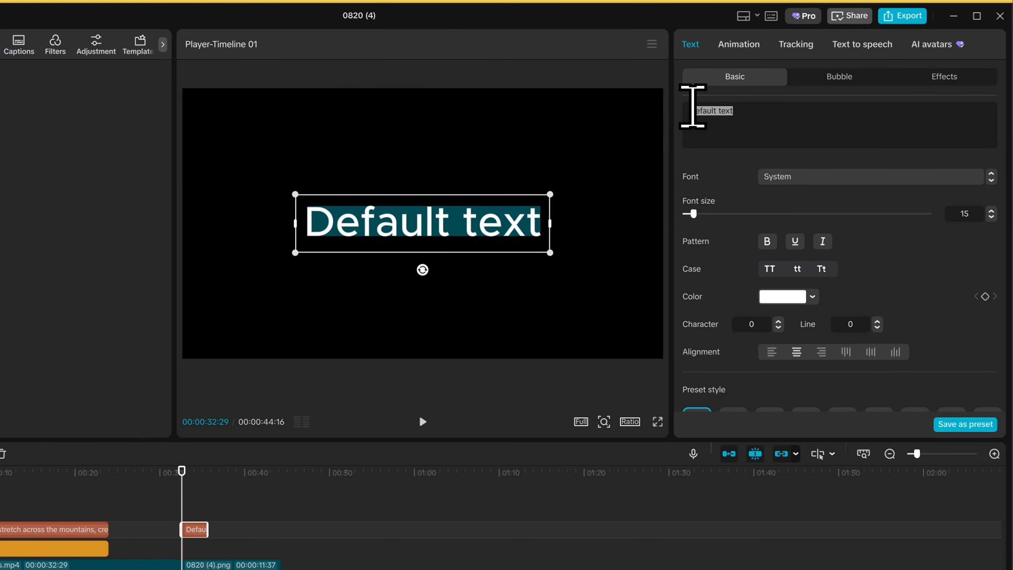
key(ctrl+v)
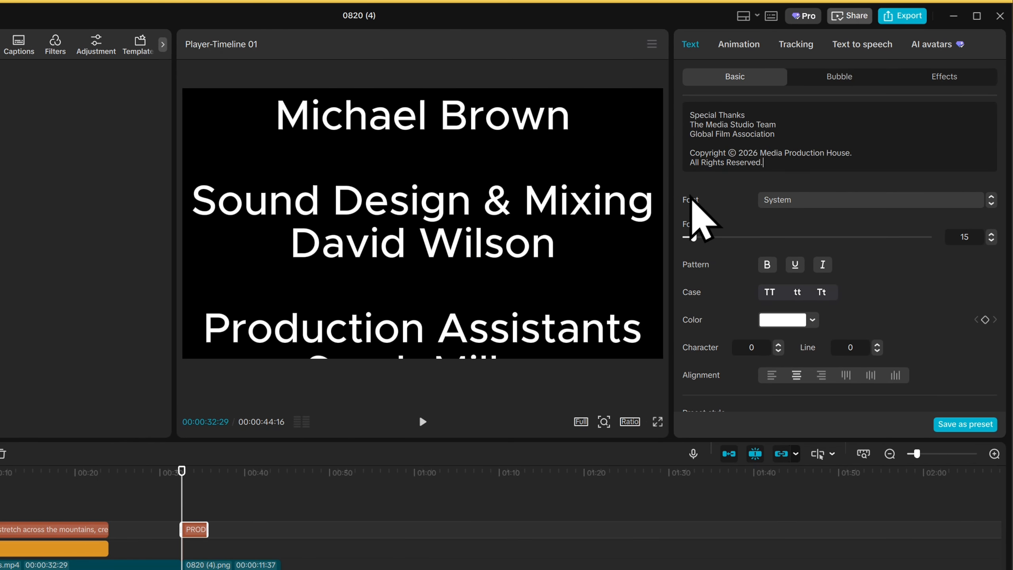
Reduce the credits text's font size to 6 and set its font to Montserrat
click(992, 240)
click(992, 241)
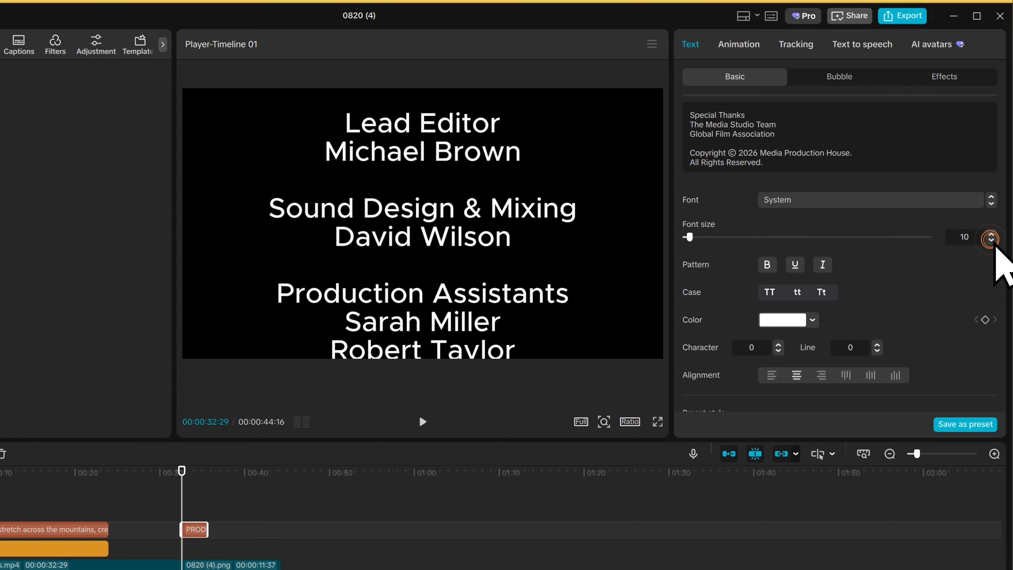
click(992, 241)
click(992, 241)
click(992, 240)
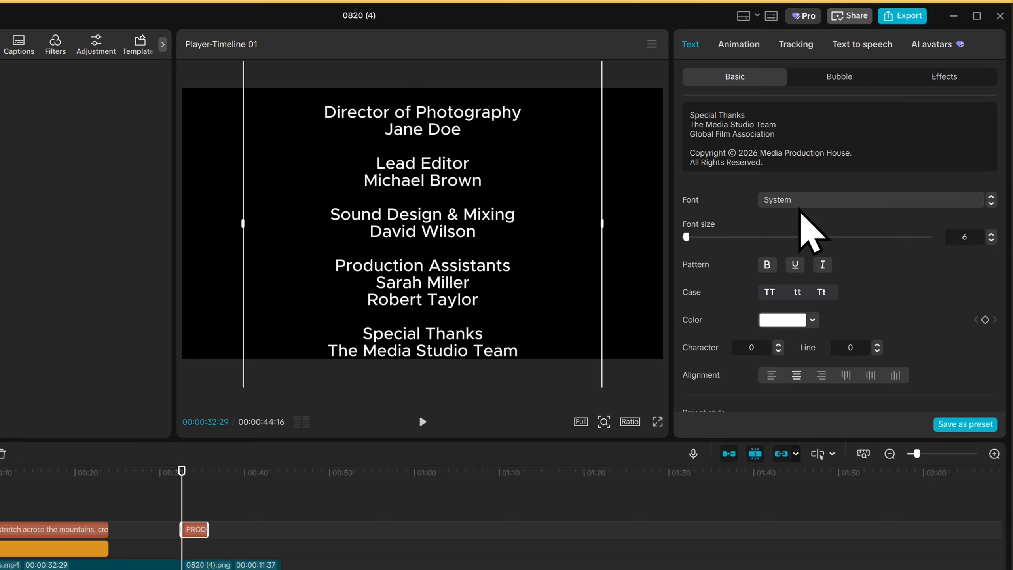
click(800, 208)
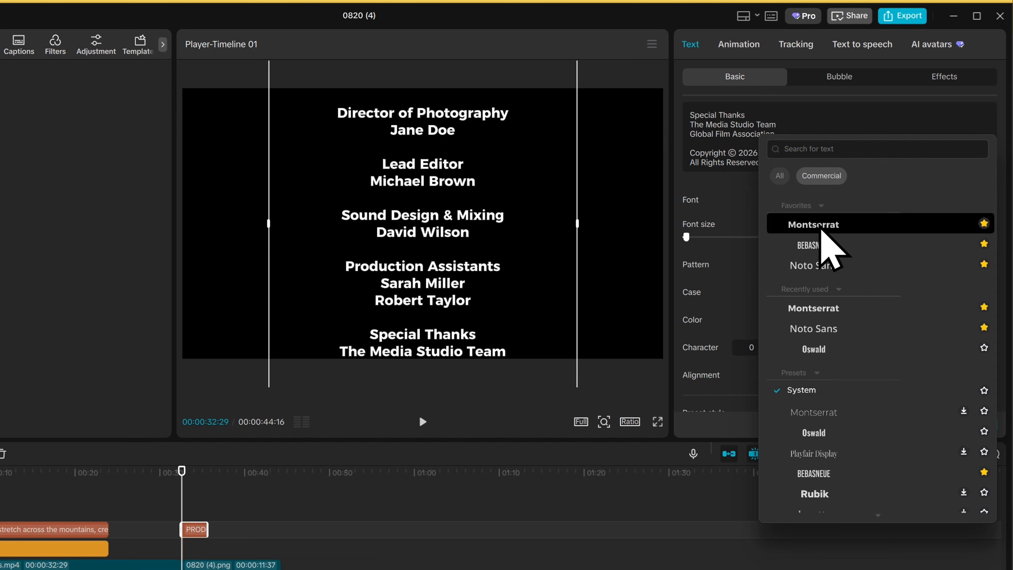
click(821, 227)
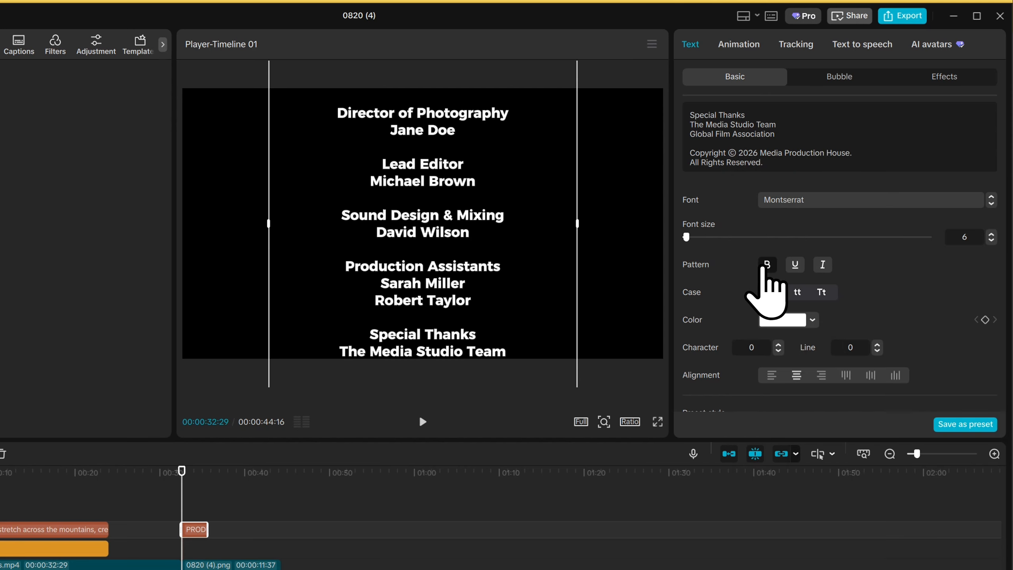
Compare title, lower and upper case on the credits text and settle on title case
click(823, 294)
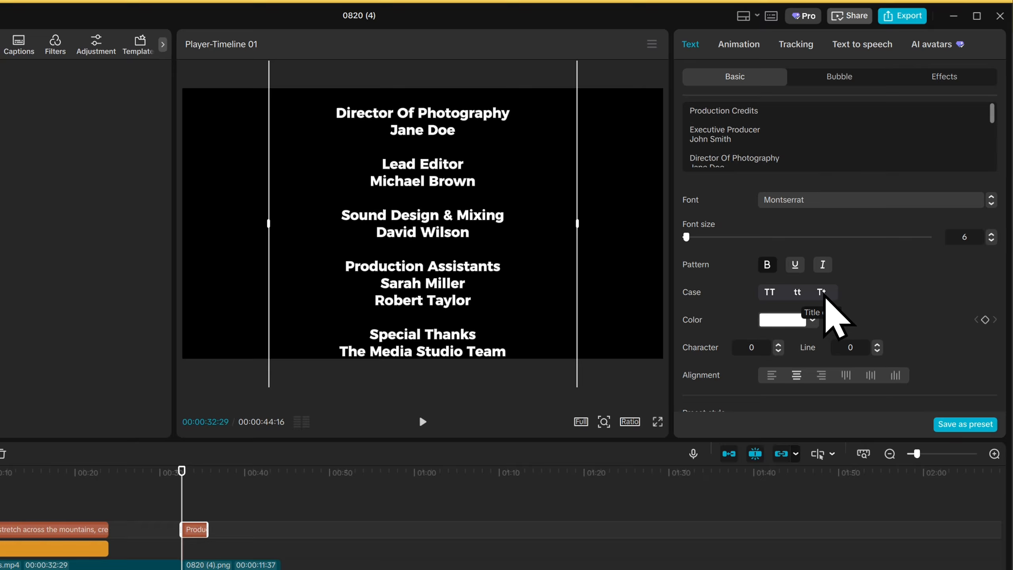
click(798, 294)
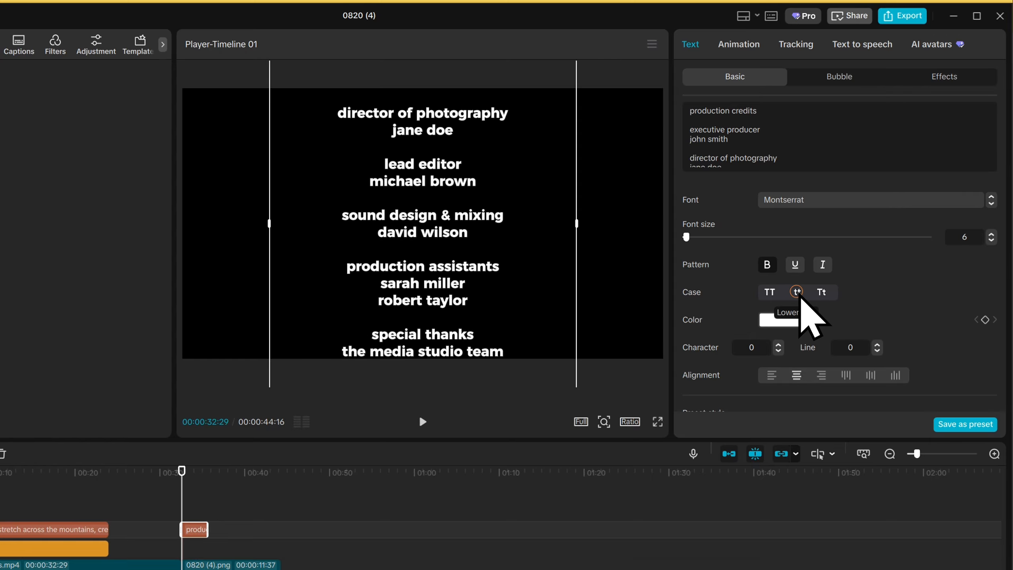
click(805, 295)
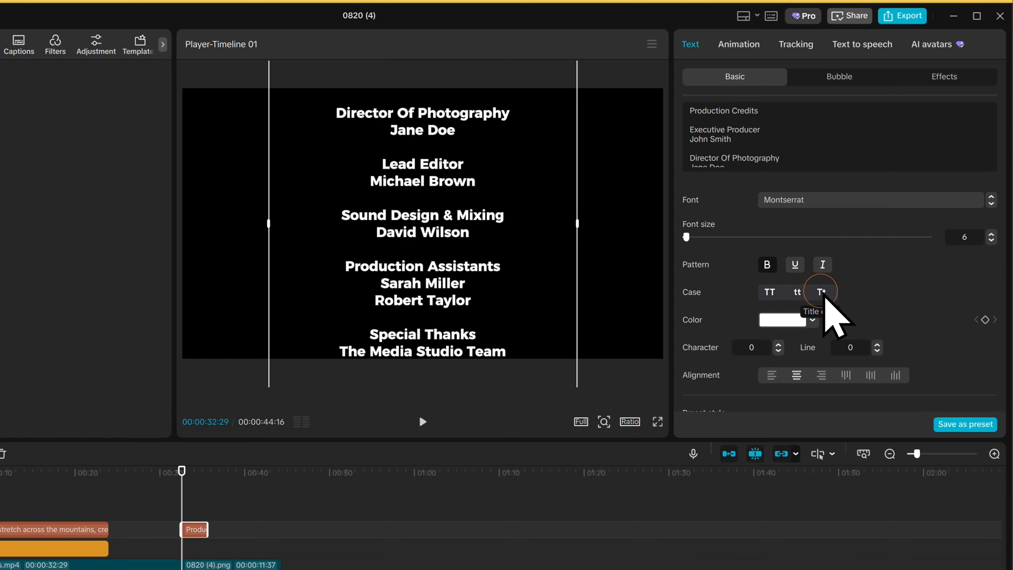
click(770, 294)
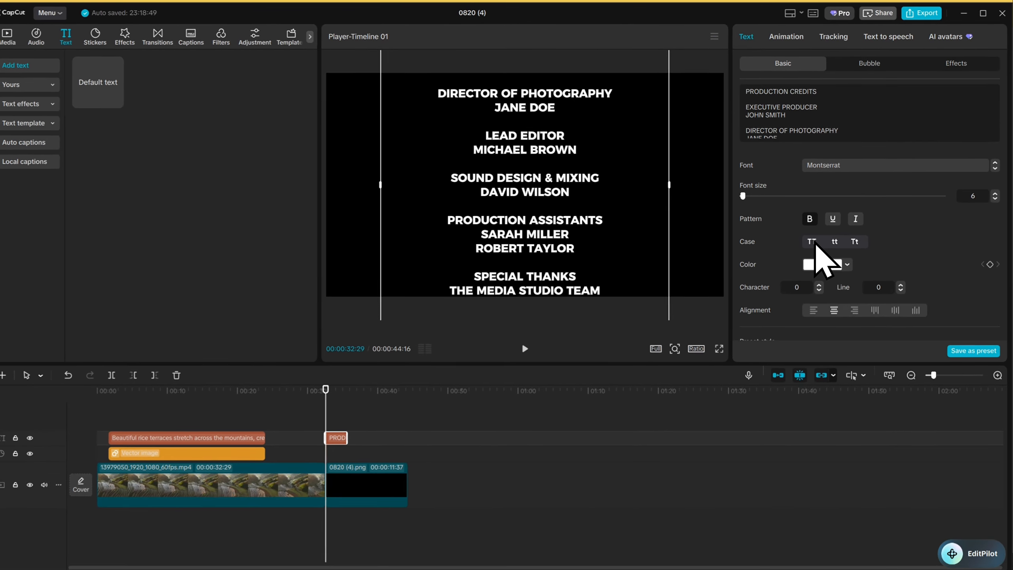
click(853, 242)
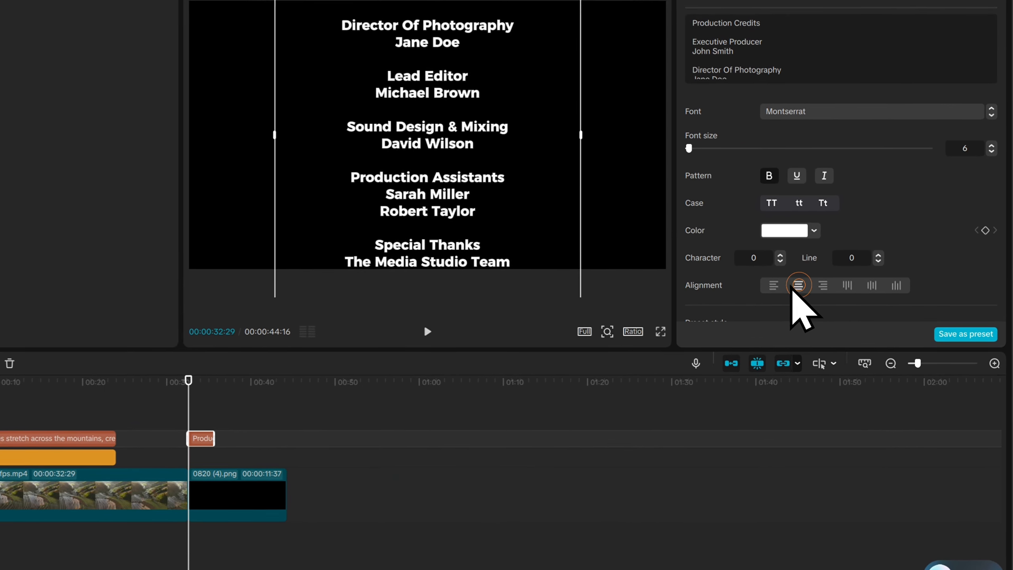
Try left and right alignment on the credits text and return it to centre alignment
click(816, 306)
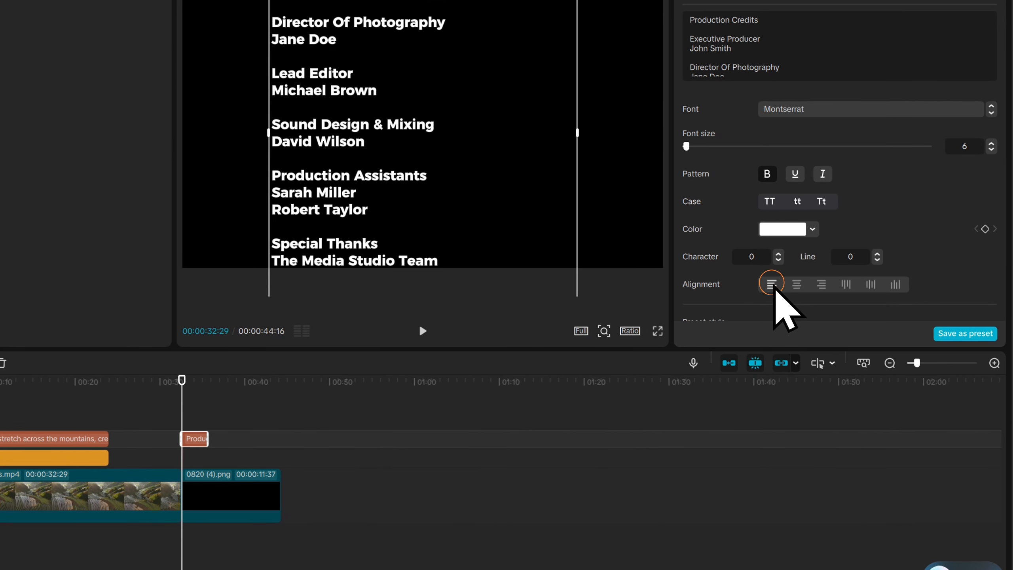
click(797, 285)
click(821, 285)
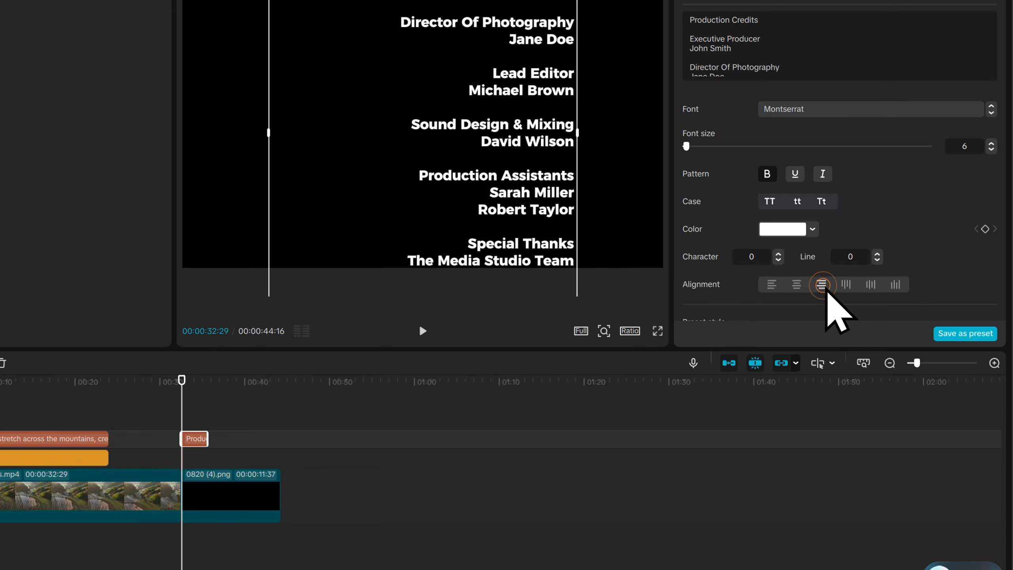
click(797, 285)
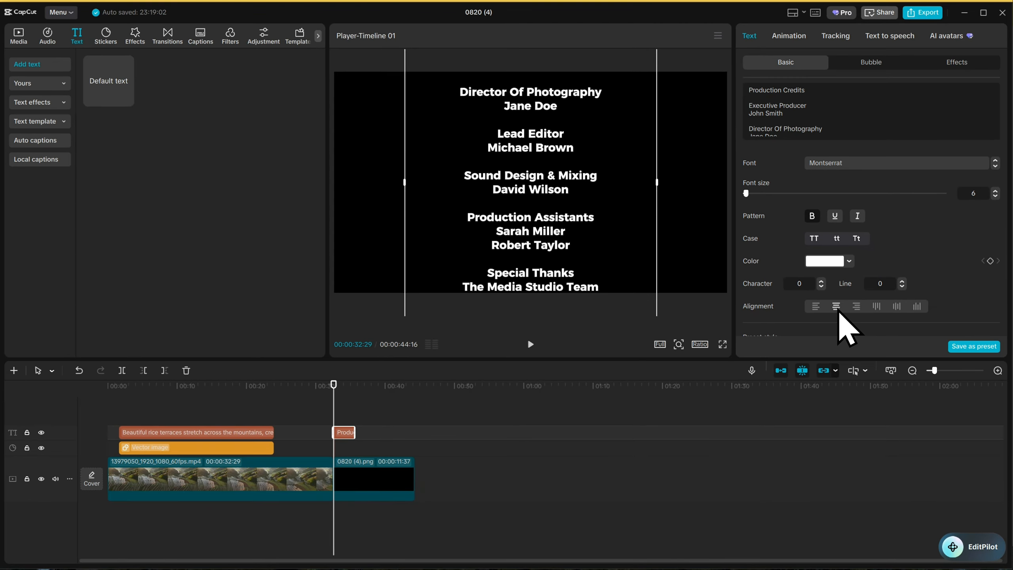
Extend the credits text clip on the timeline to the end of the black image 0820 (4).png
scroll(833, 316, down, 3)
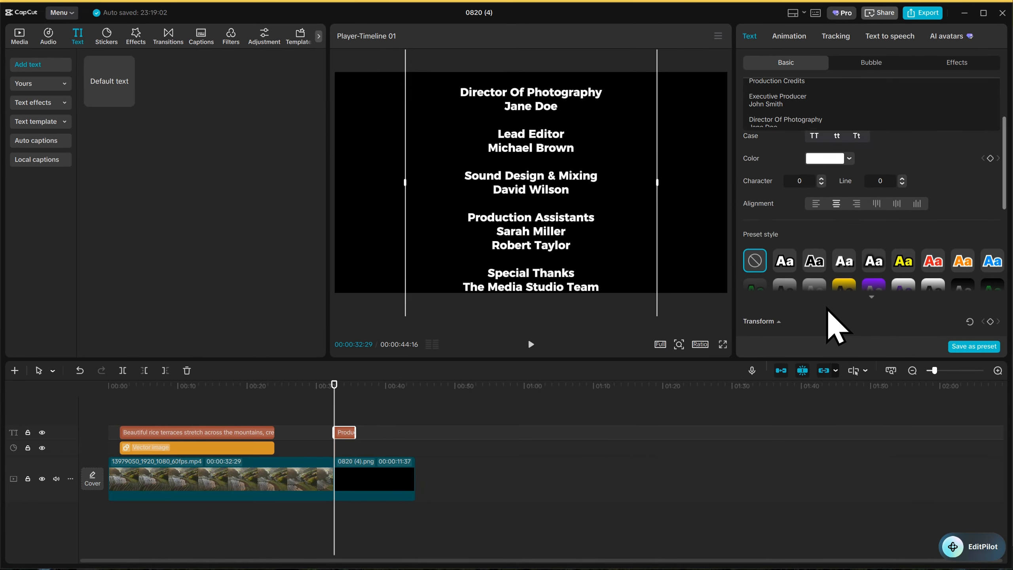
scroll(827, 308, down, 3)
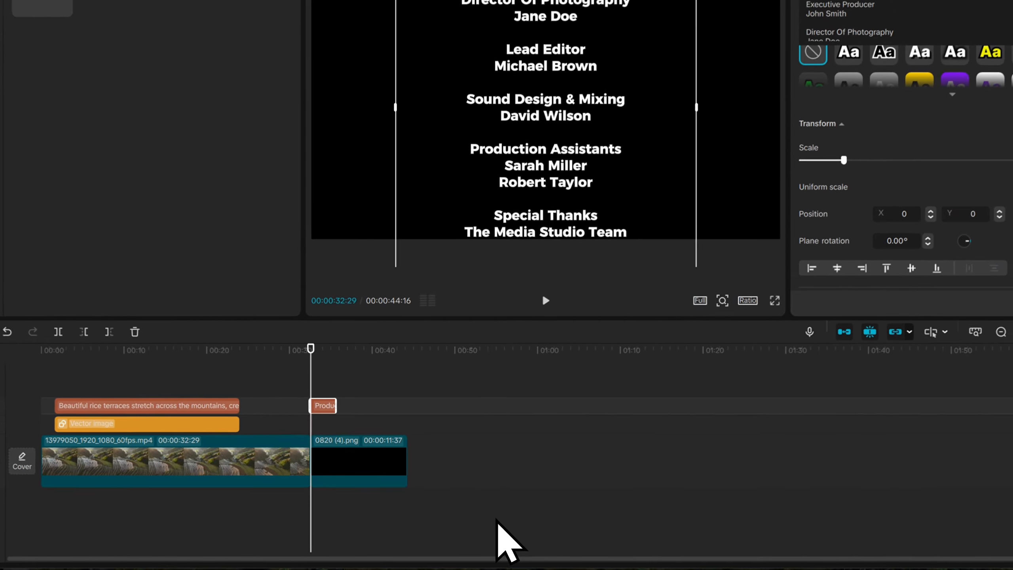
click(489, 525)
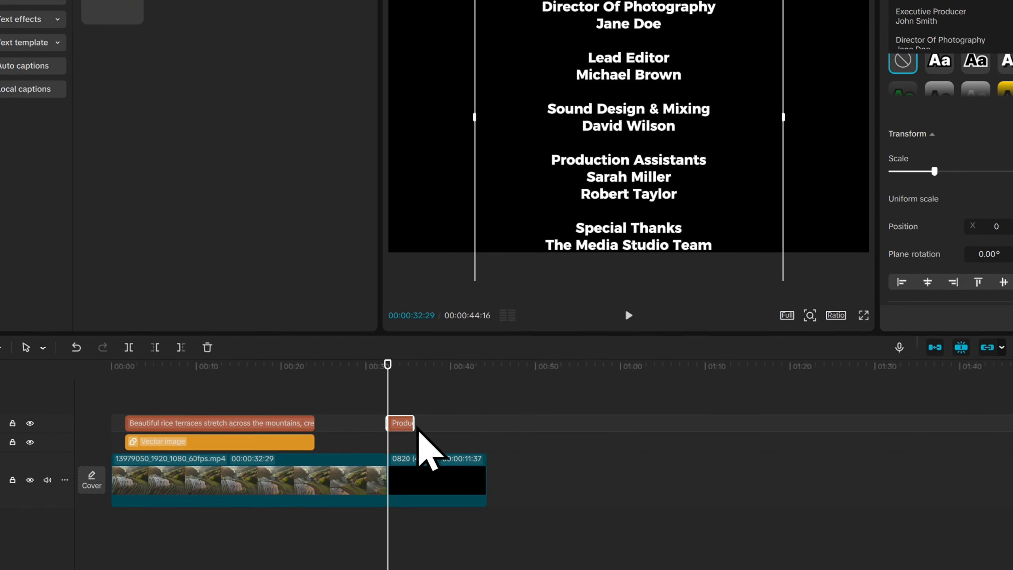
drag(416, 423, 489, 423)
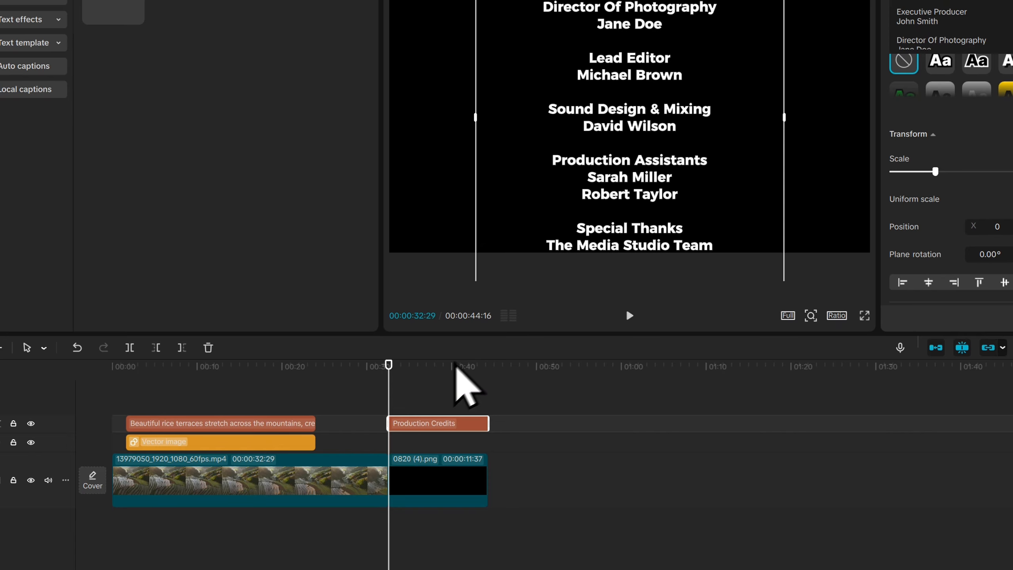
Move the credits below the frame to about X 73, Y -2694 and add a Transform keyframe at 00:00:32:29
drag(626, 34, 627, 205)
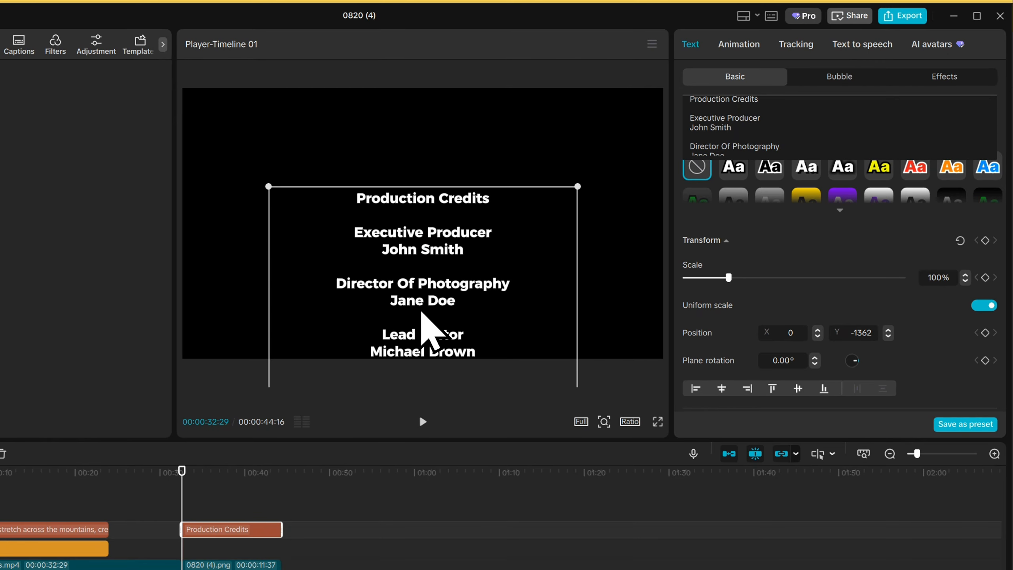
drag(421, 312, 426, 381)
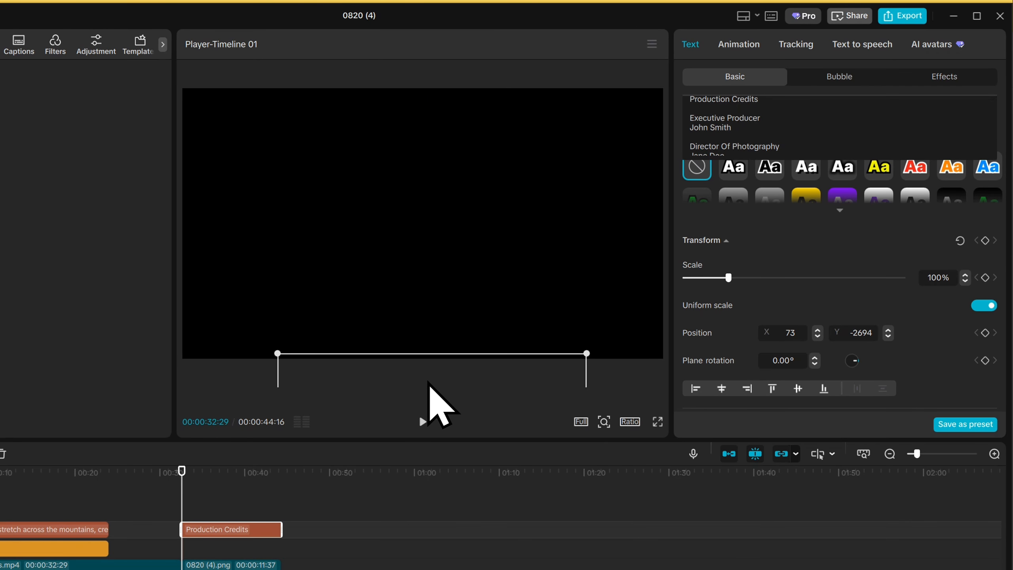
scroll(718, 269, down, 3)
scroll(770, 249, up, 5)
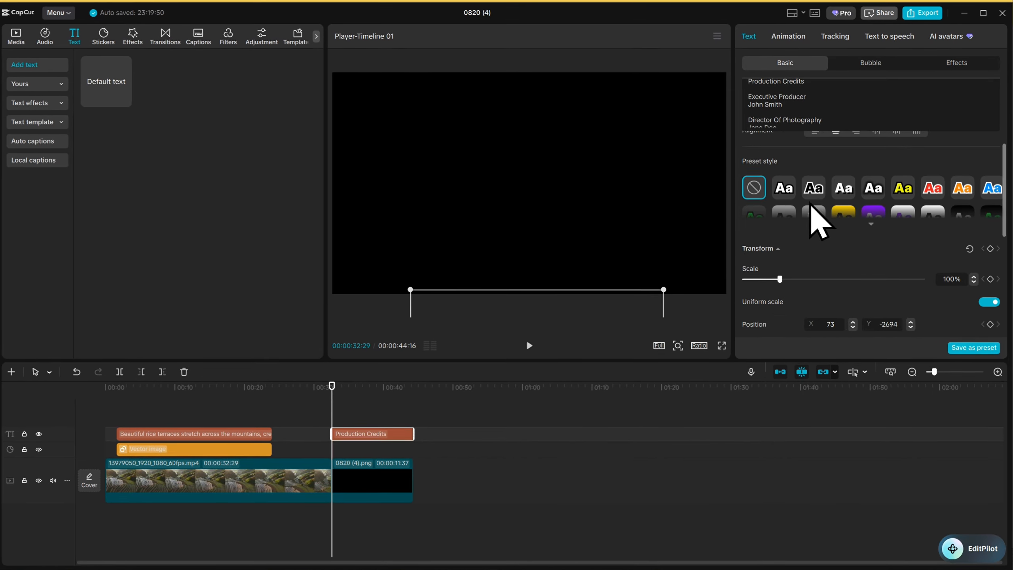
scroll(750, 275, down, 3)
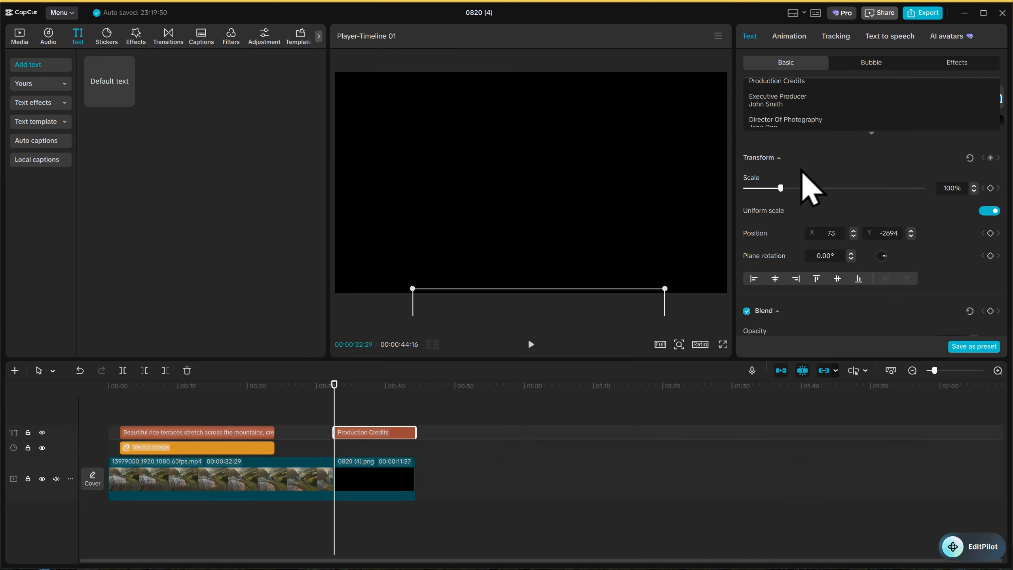
click(991, 157)
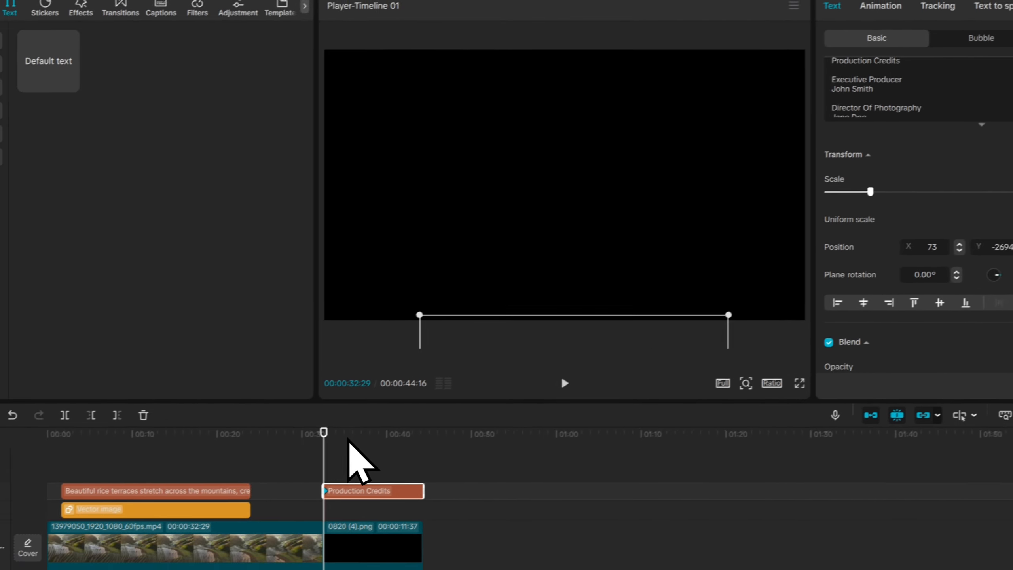
At 00:00:43:36, move the credits up above the frame to about X 110, Y 2737 to set the end keyframe
drag(324, 433, 406, 432)
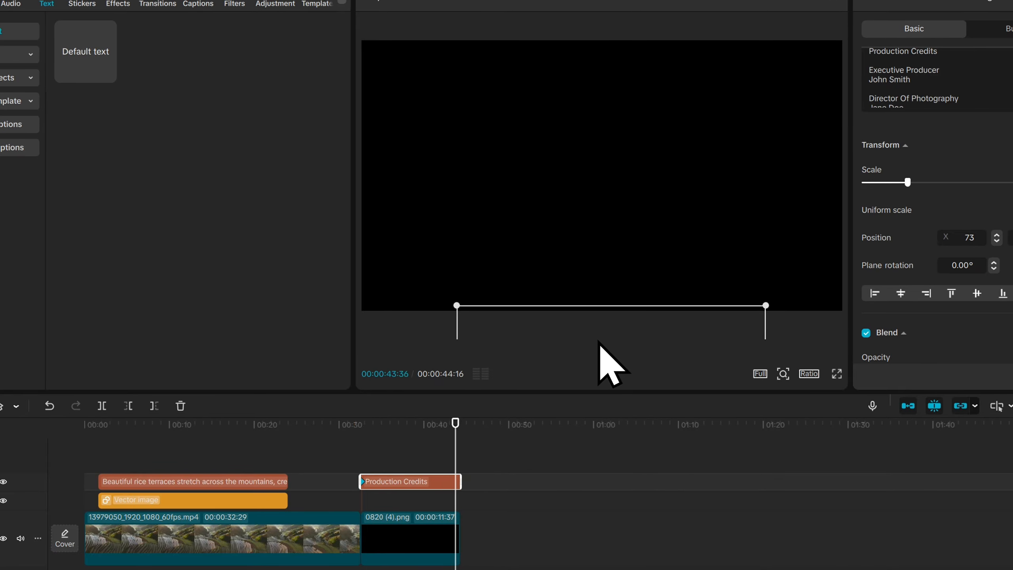
drag(607, 324, 609, 53)
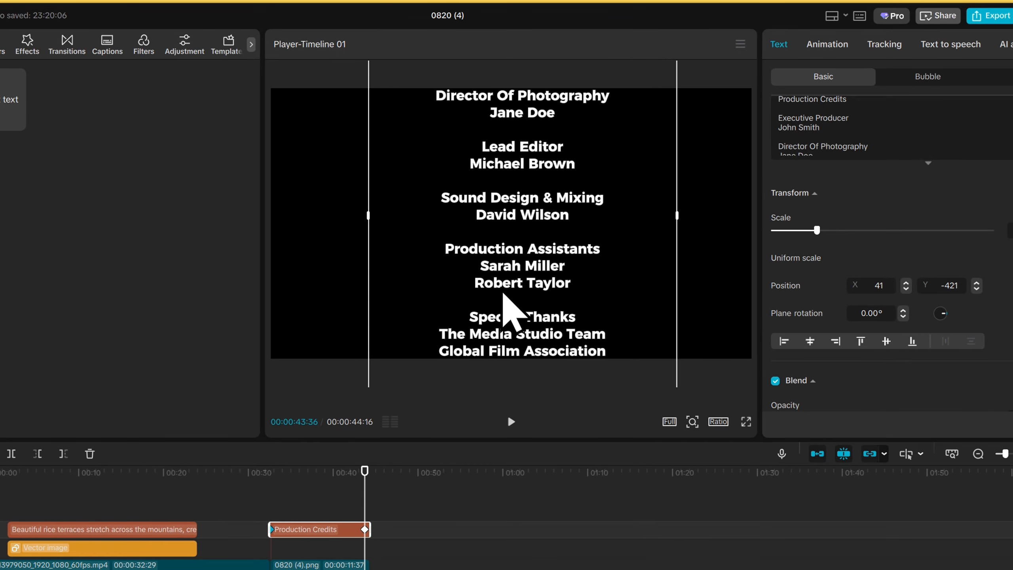
drag(504, 297, 528, 68)
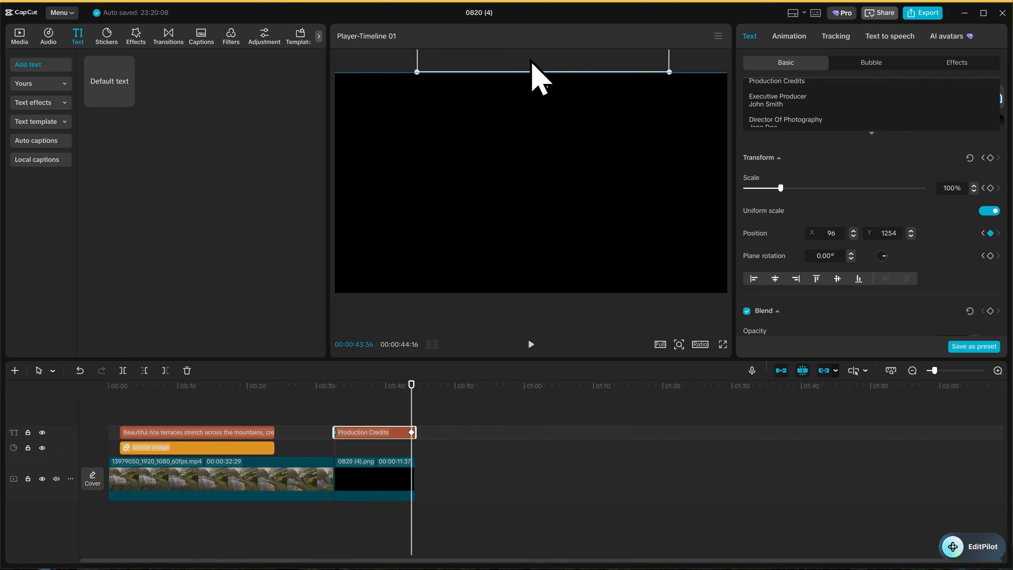
drag(530, 59, 531, 61)
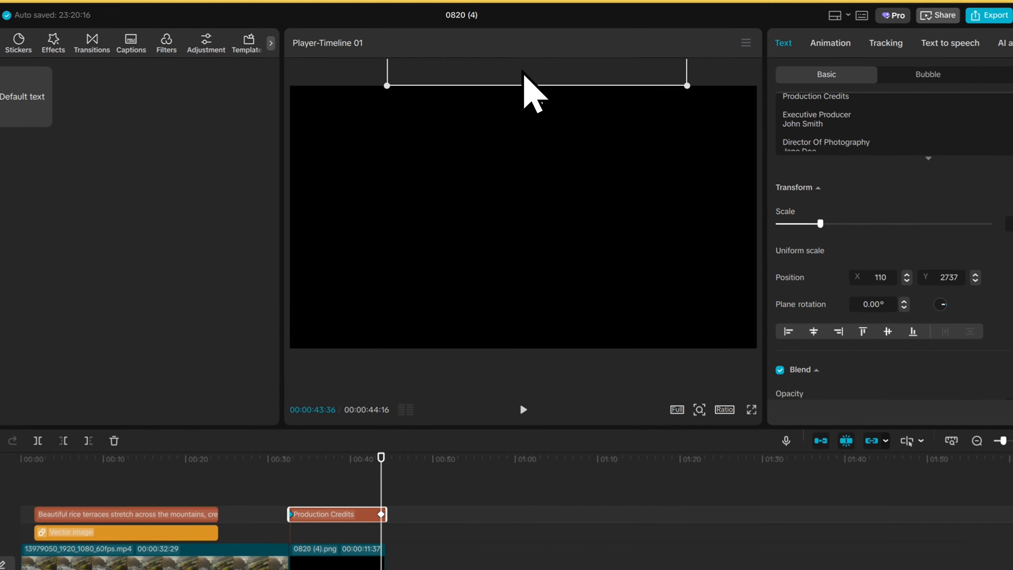
Preview the scrolling credits from the start of the black image at 00:00:32:29 and pause near the end
drag(413, 417, 416, 418)
drag(457, 365, 361, 423)
click(387, 468)
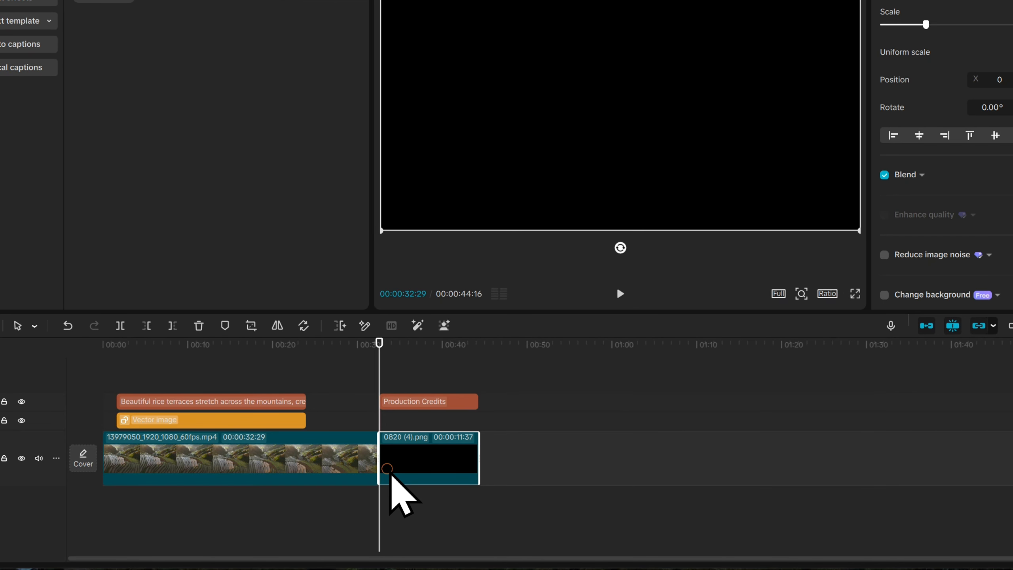
click(621, 293)
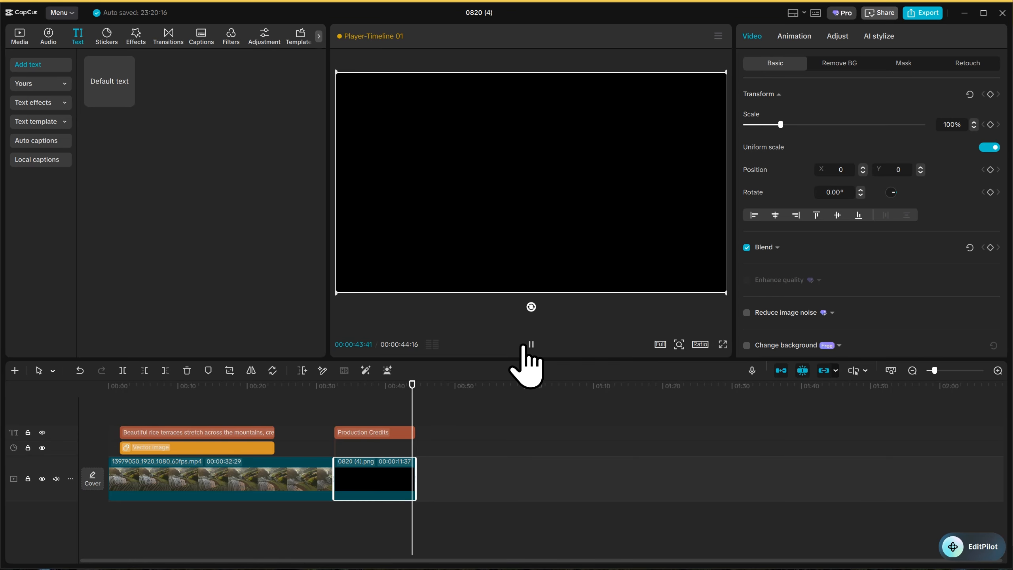
click(530, 345)
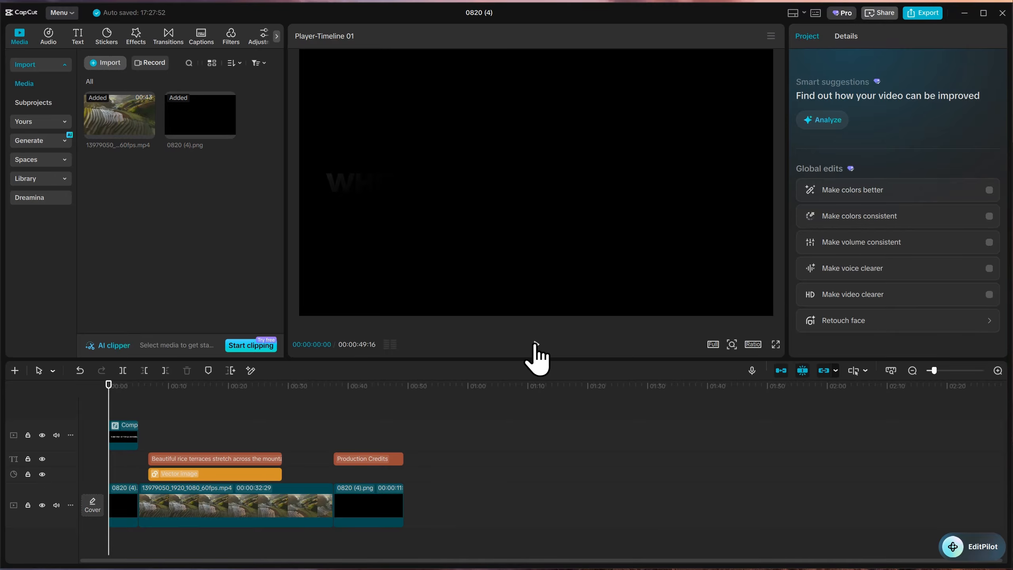
Import Background music 3.mp3 and place it on an audio track below the video at the start of the timeline
click(106, 62)
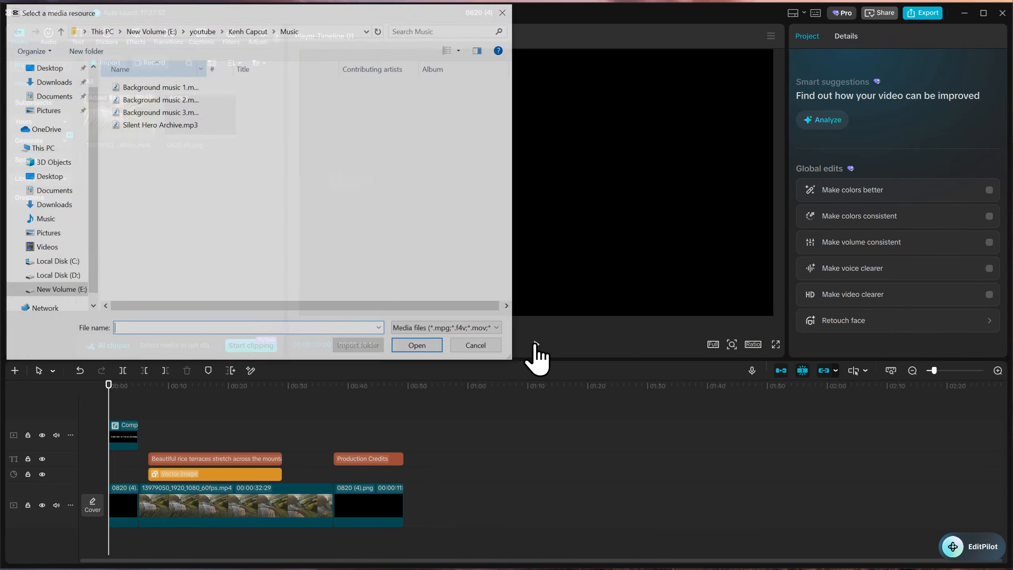
click(160, 112)
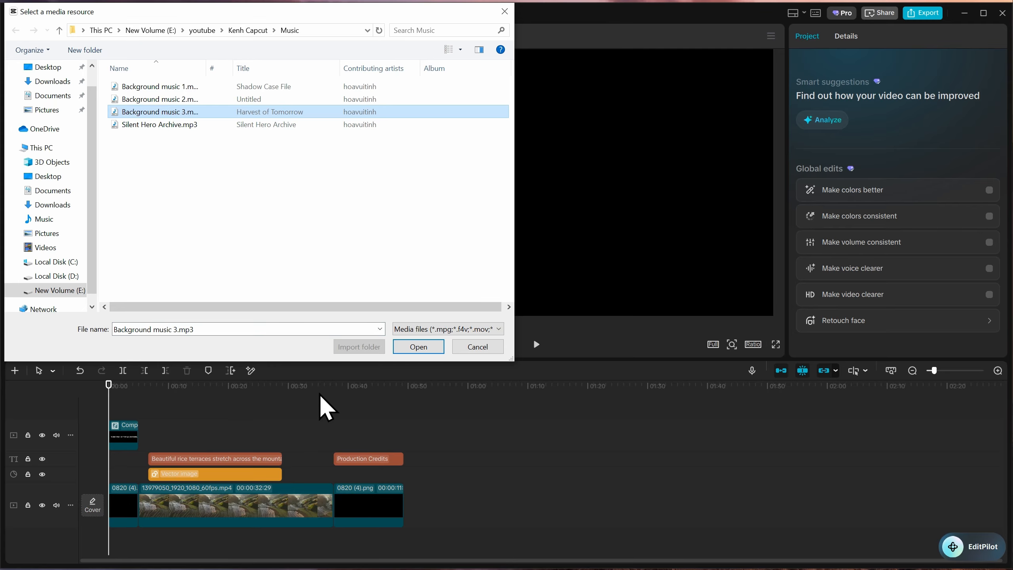
click(419, 347)
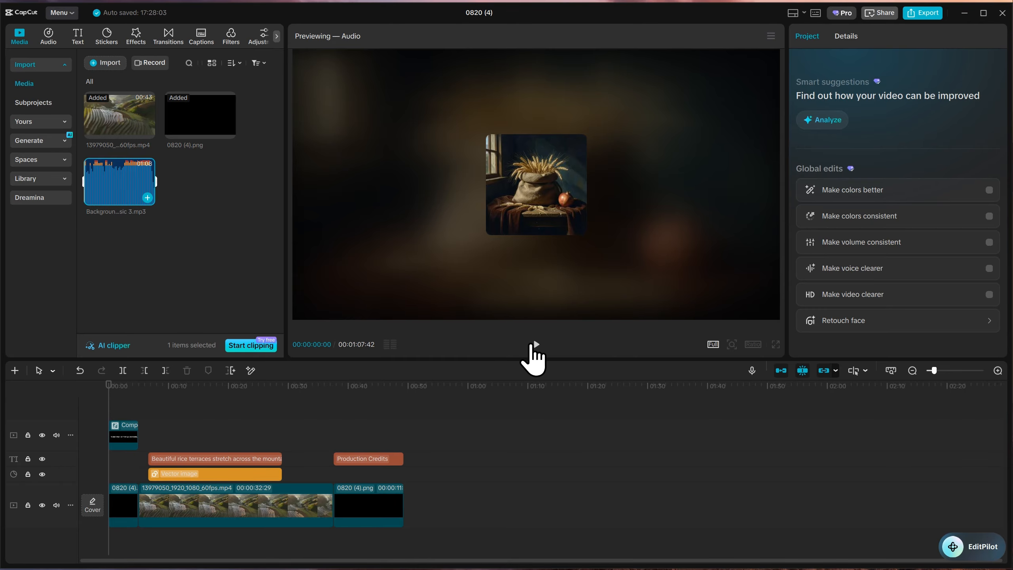
drag(119, 181, 119, 547)
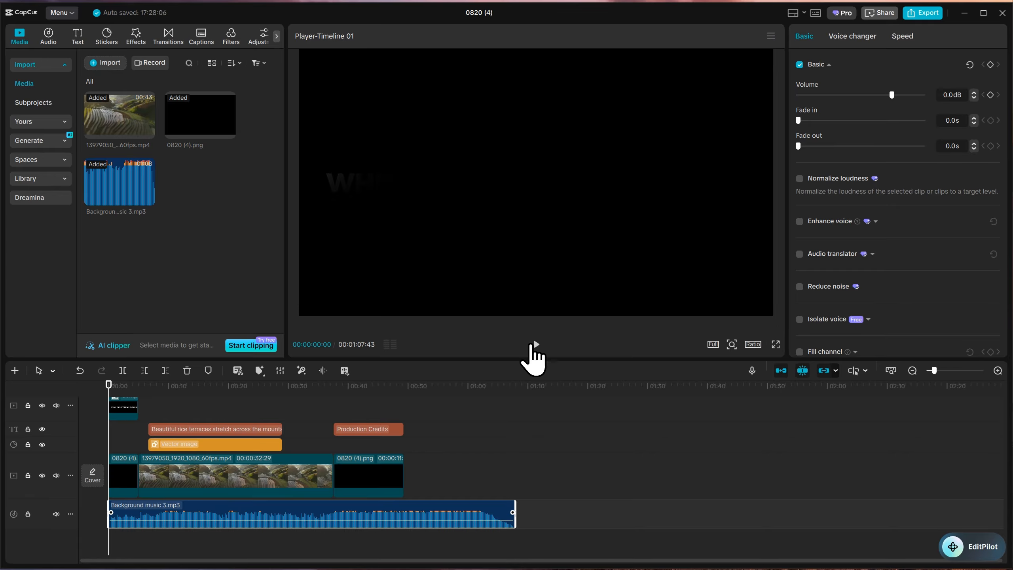
Play the project with its music from the start, pause during the ticker, and move the playhead to the video clips' end at 00:00:49:31
key(space)
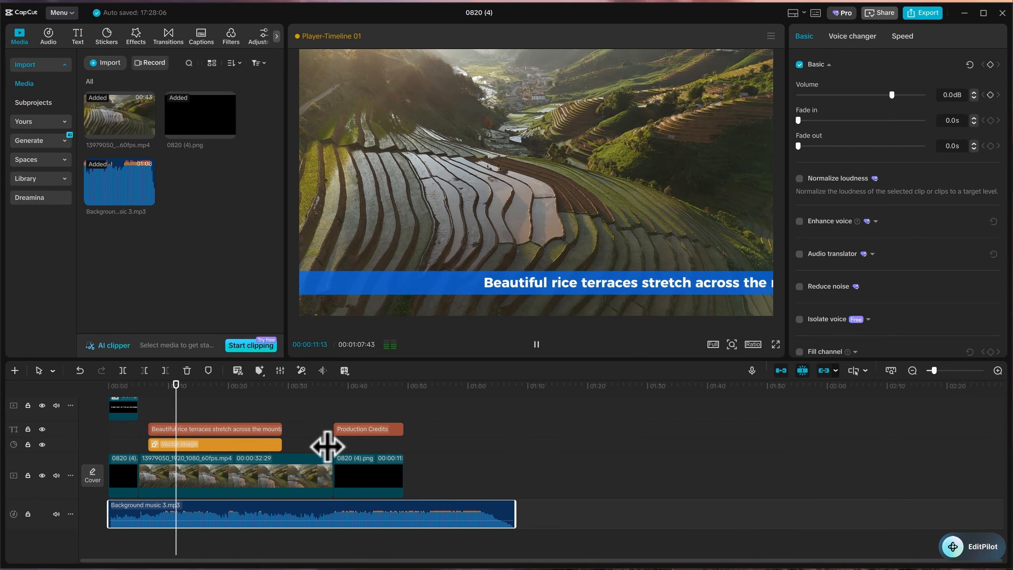
click(536, 345)
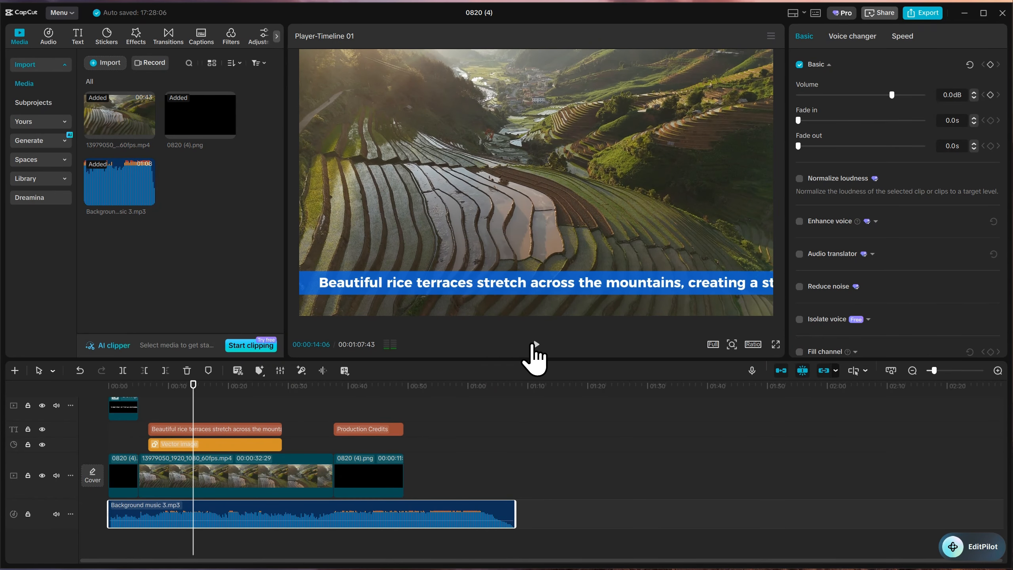
key(Down)
key(Down)
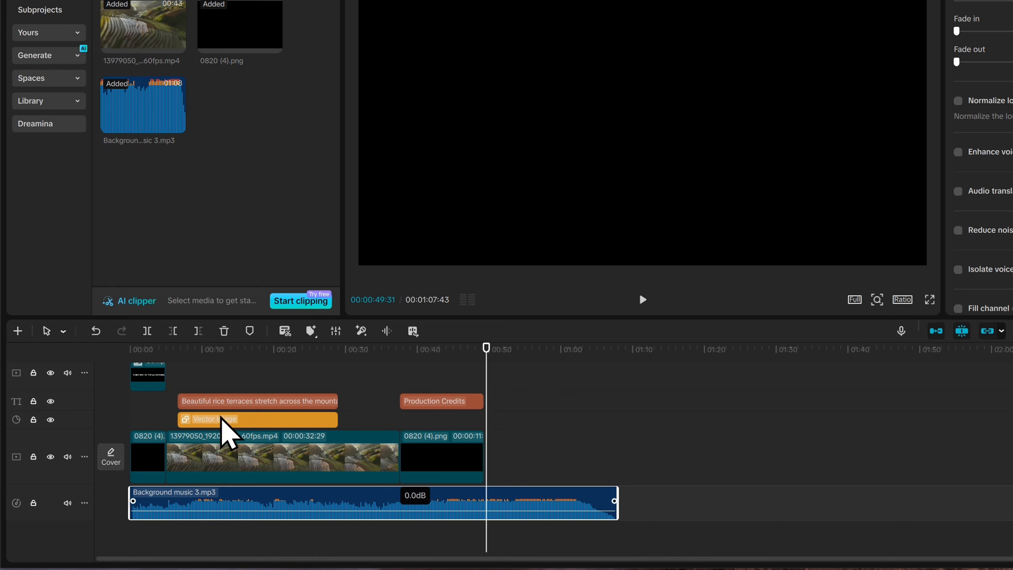
Lower the background music's volume to -8.1 dB, and cut off its excess after the video's end at 00:00:49:16
drag(150, 463, 760, 517)
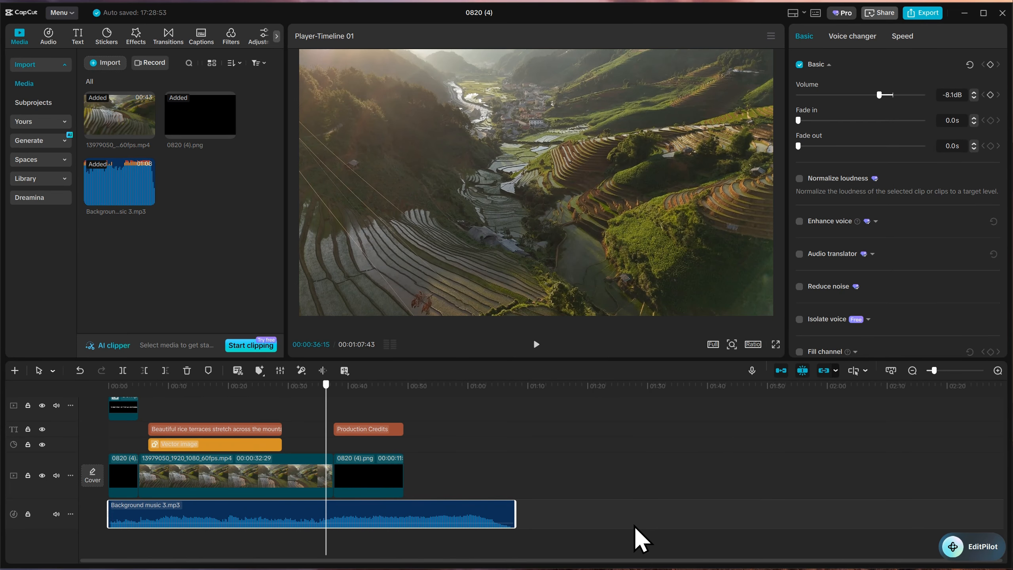
key(space)
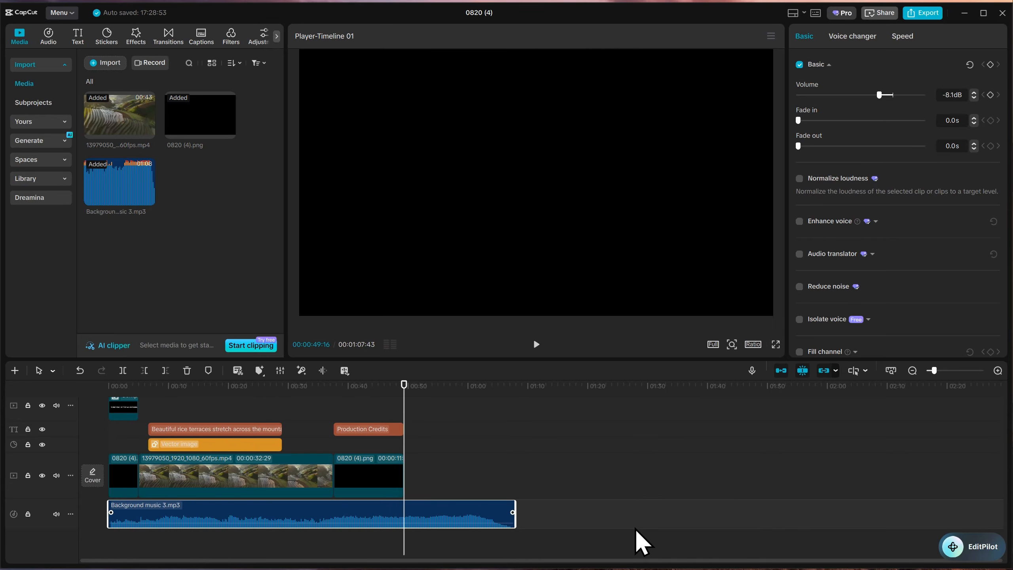
key(ctrl+b)
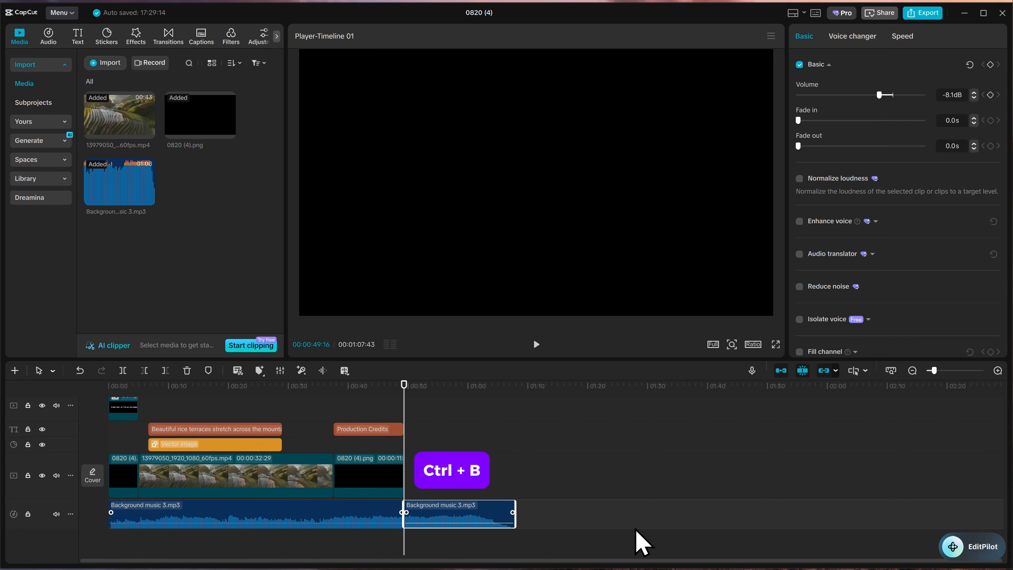
key(Delete)
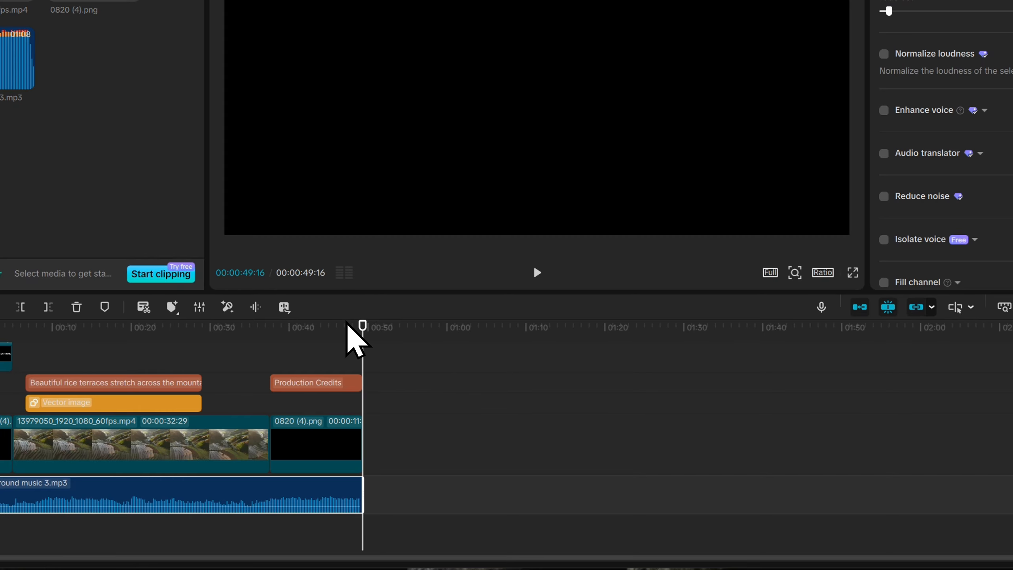
Move the playhead to 00:00:37:29 and add a short fade-out at the end of the background music clip
drag(361, 324, 275, 353)
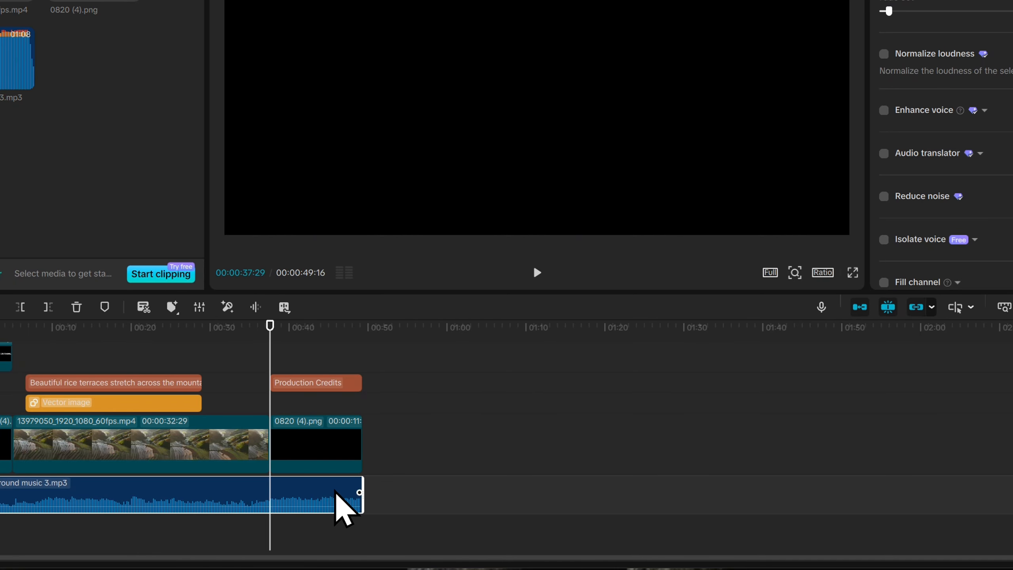
drag(359, 492, 329, 494)
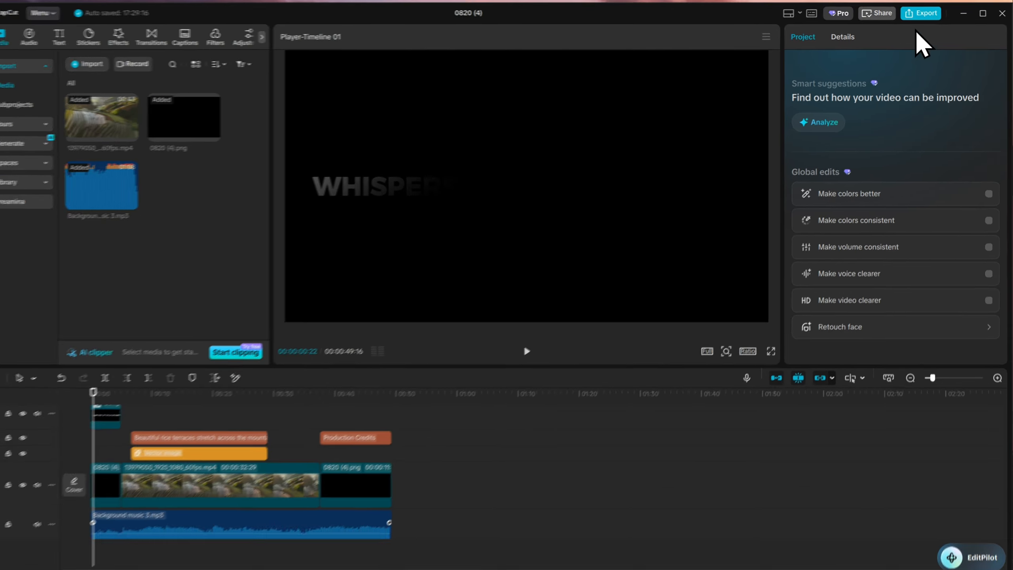
Open the export settings, choose the Desktop as the destination folder, and name the exported video "Video 4"
click(924, 14)
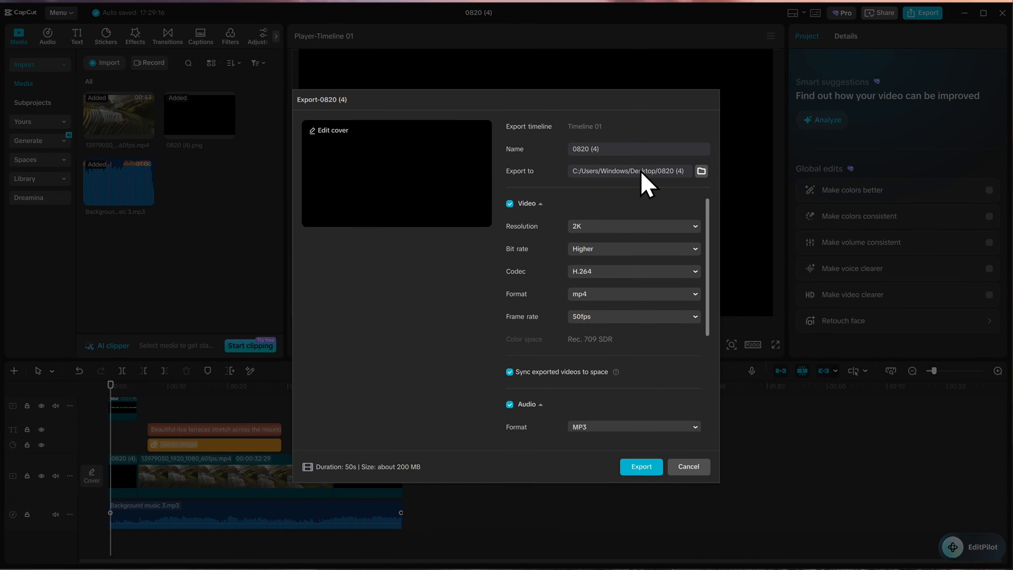
click(701, 172)
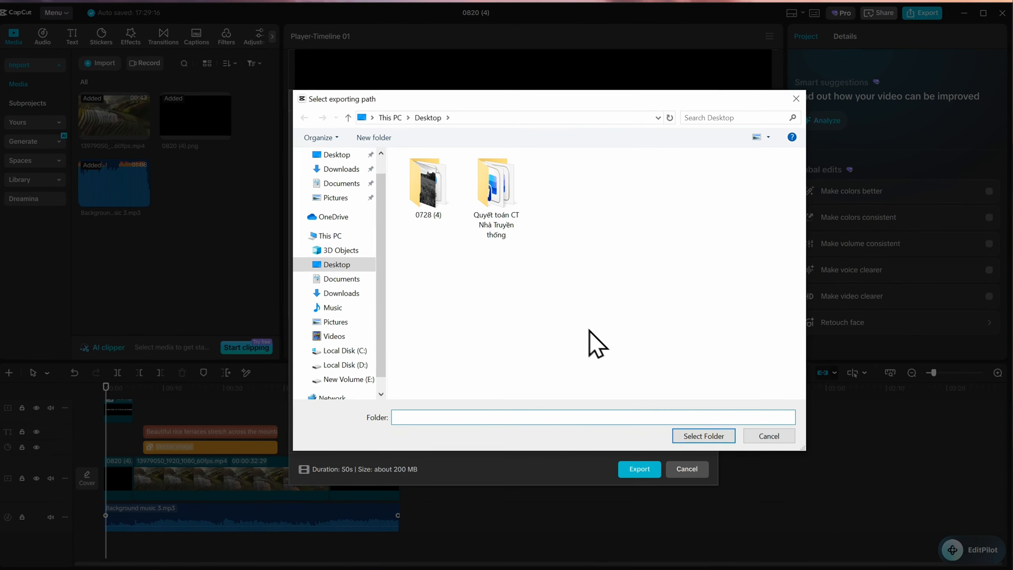
click(706, 433)
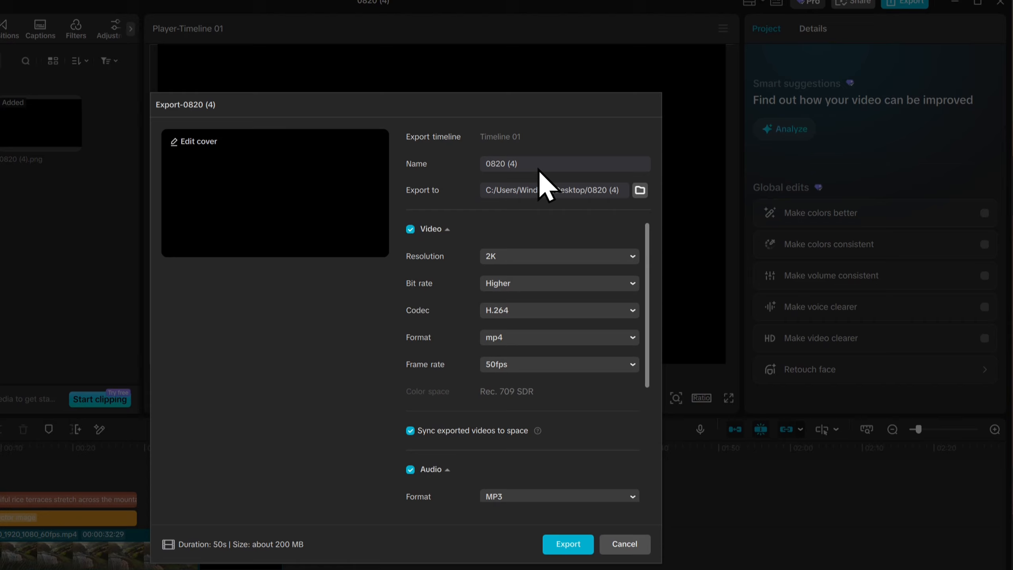
click(540, 170)
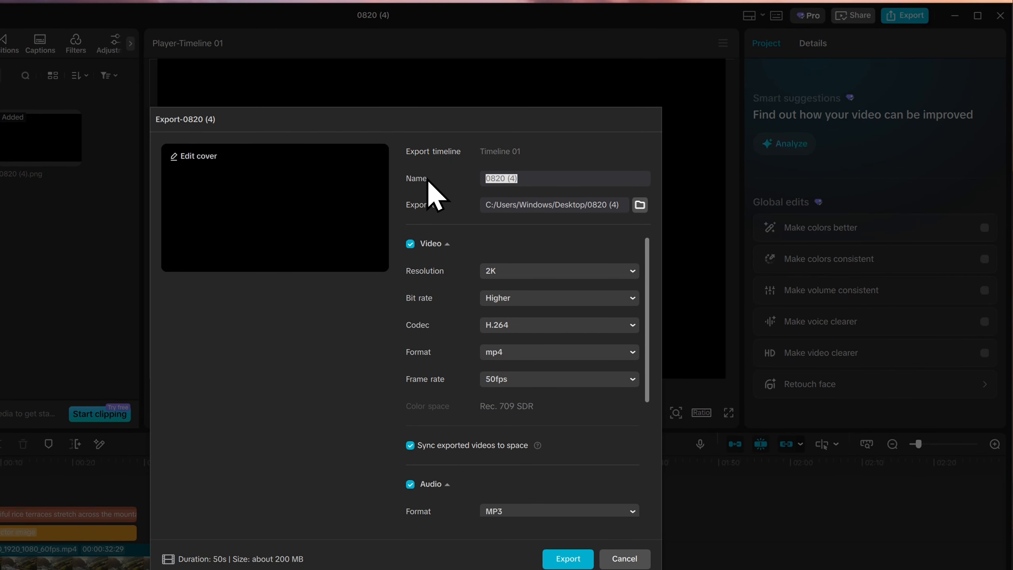
text(Video 4)
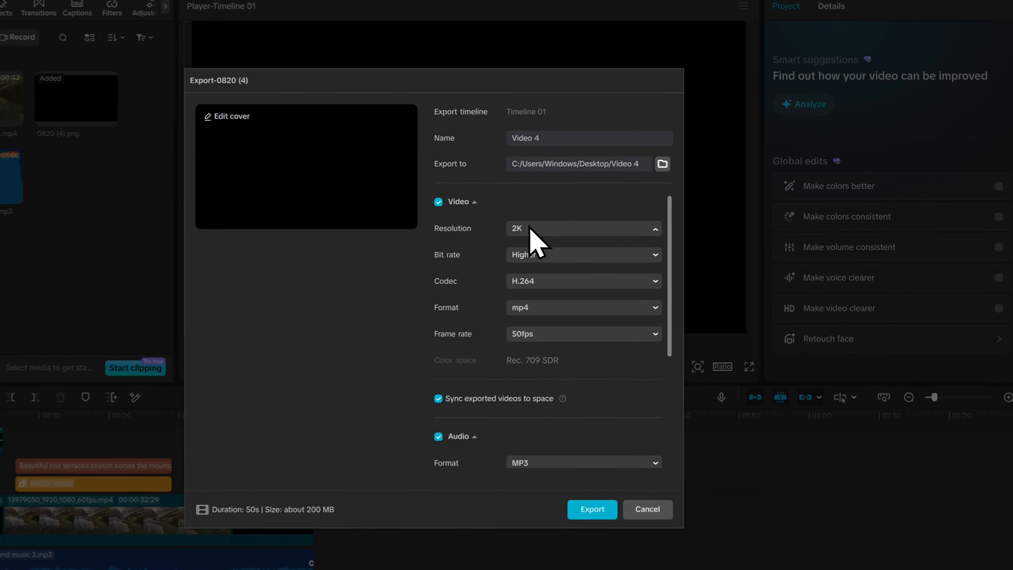
Choose 2K as the export resolution and Higher as the bit rate
click(580, 227)
click(528, 324)
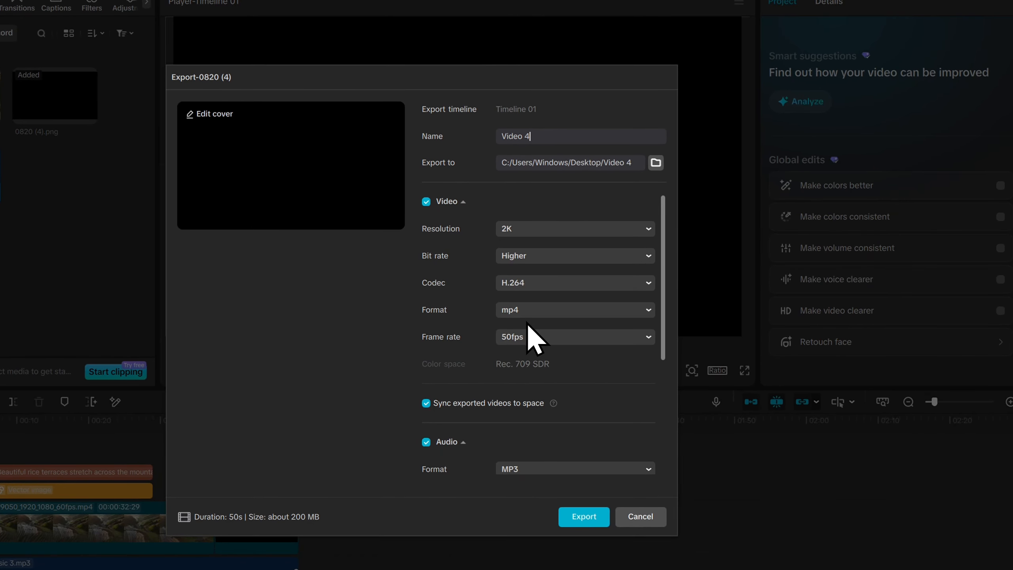
click(532, 258)
click(551, 326)
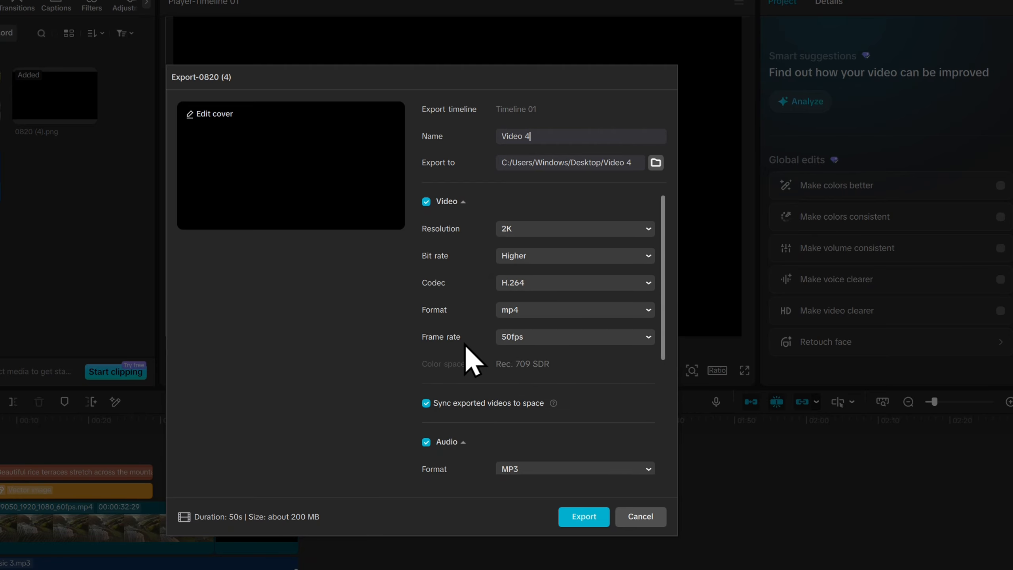
Check the remaining export settings and export the video as H.264 mp4 at 50fps
scroll(445, 389, down, 3)
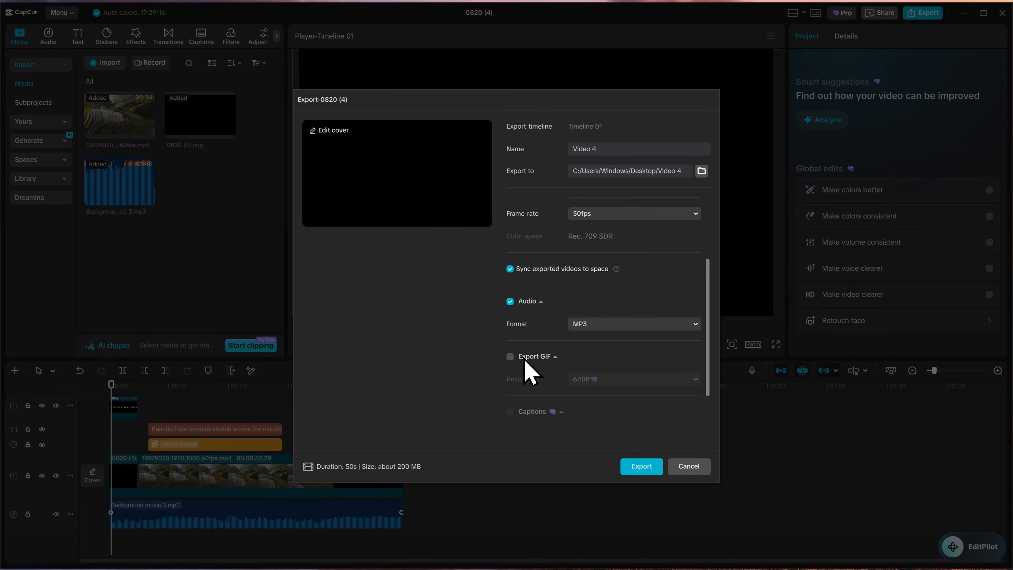
scroll(528, 372, down, 1)
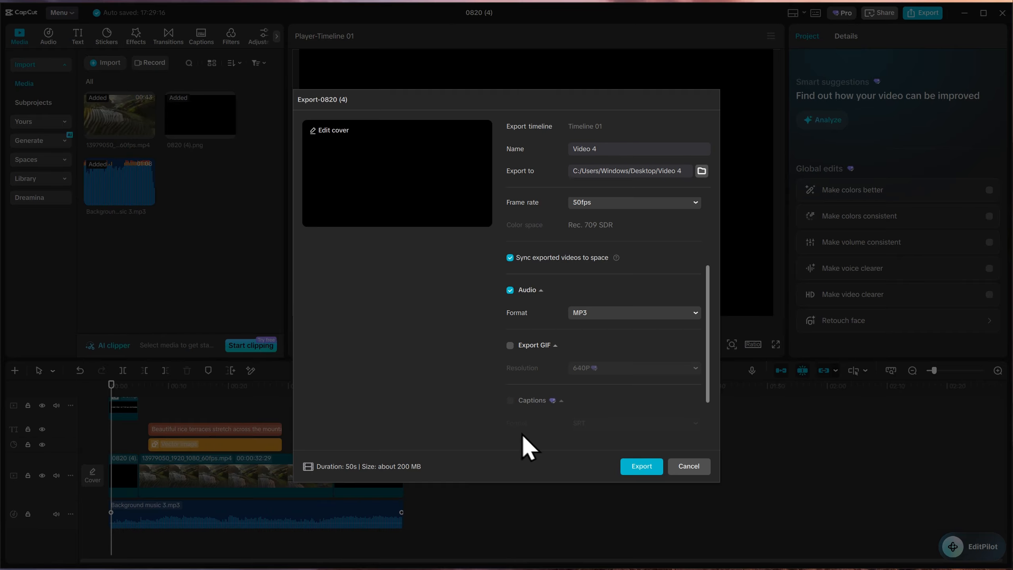
click(638, 466)
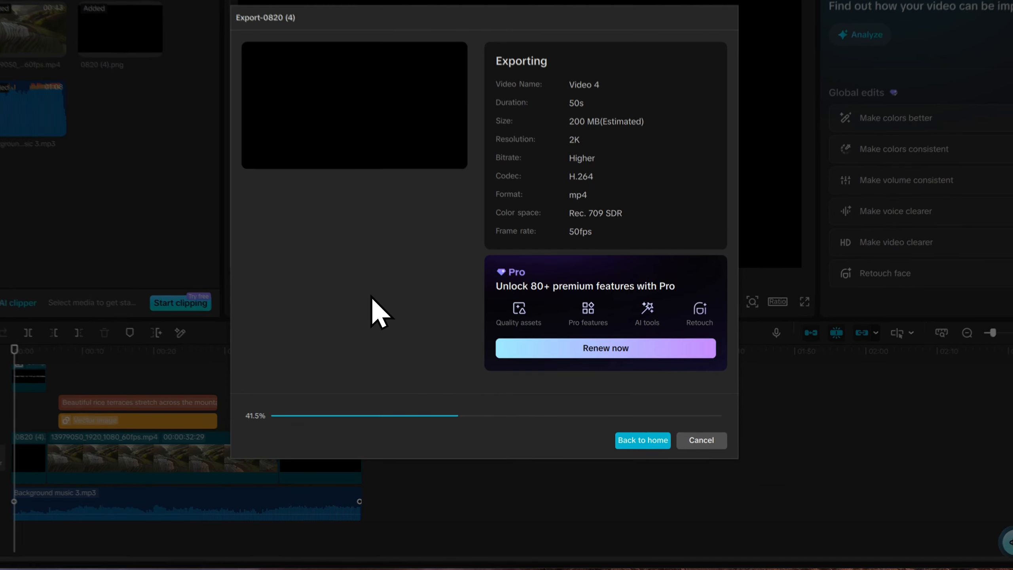